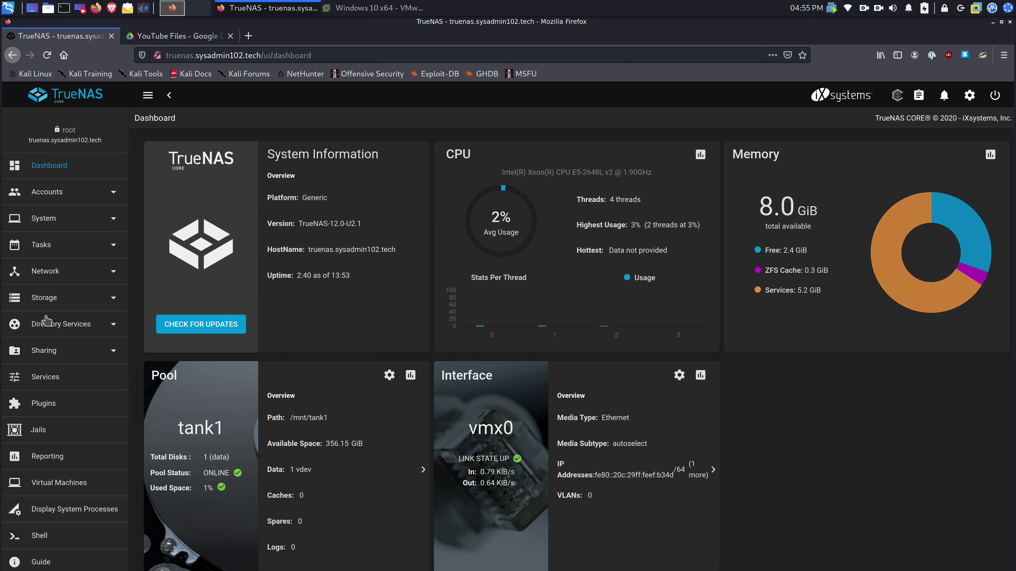
- Open the Nextcloud plugin install form from Plugins and uncheck NAT
{"action": "left_click", "coordinate": [49, 408]}
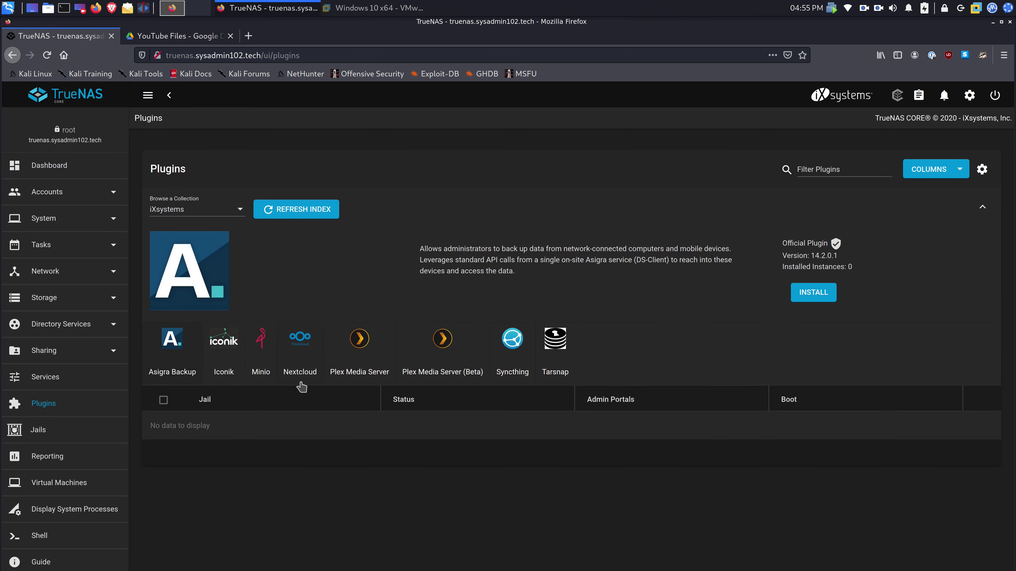
{"action": "left_click", "coordinate": [303, 368]}
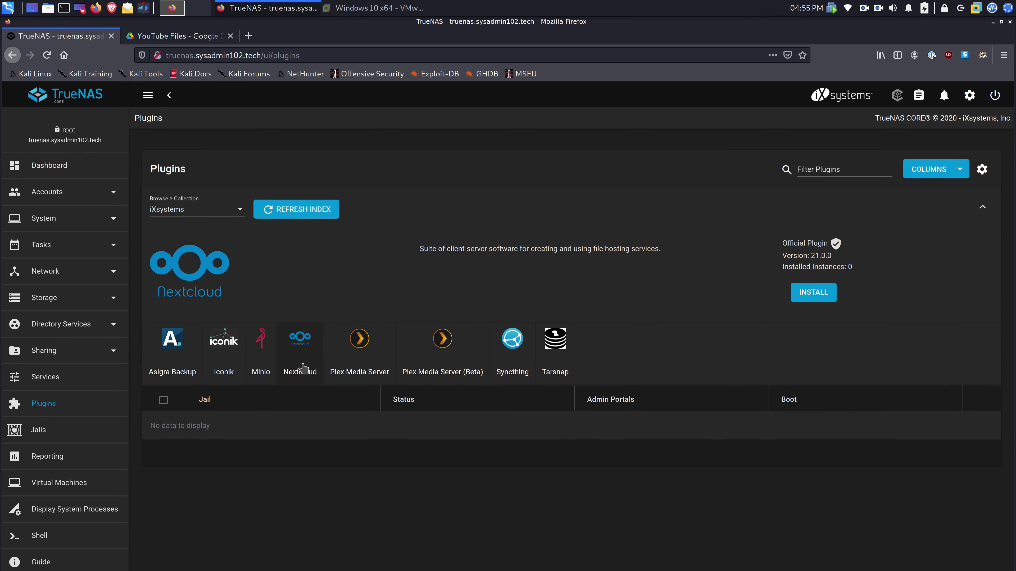
{"action": "left_click", "coordinate": [805, 300]}
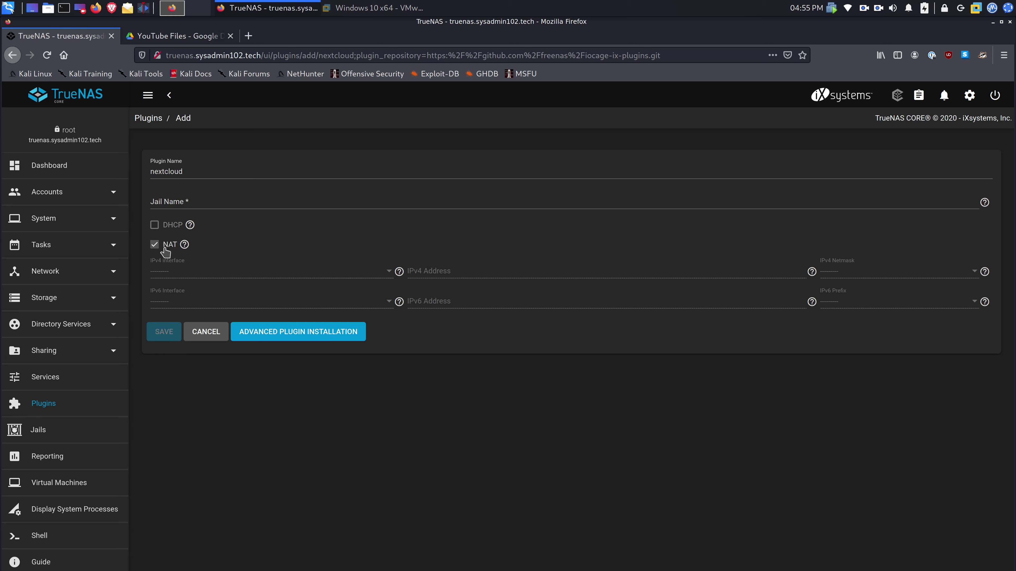
{"action": "left_click", "coordinate": [166, 250]}
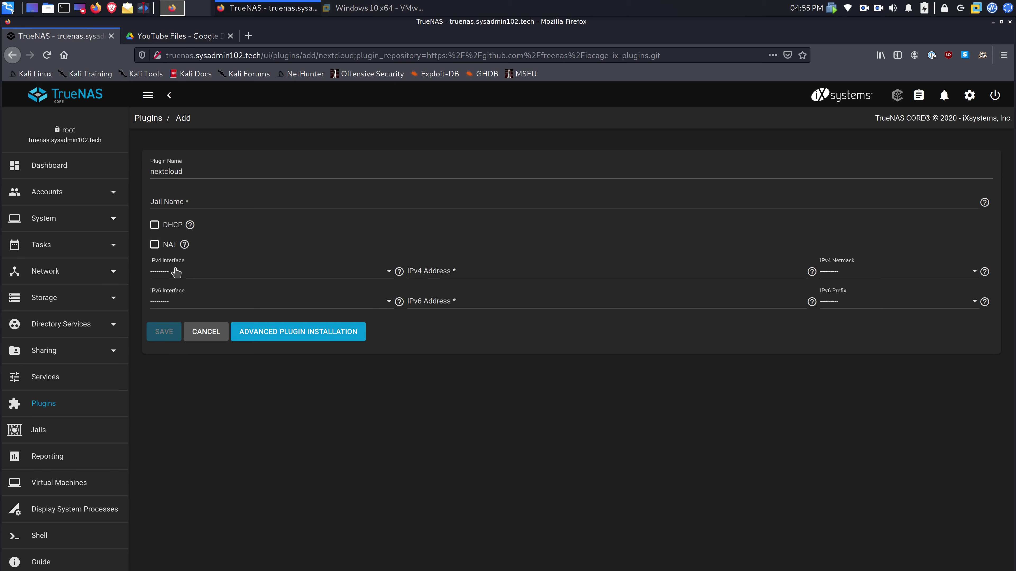
- Name the jail nextcloud and give it IPv4 address 10.13.3.252 with netmask 23 on vnet0
{"action": "left_click", "coordinate": [188, 203]}
{"action": "type", "text": "nextcloud"}
{"action": "left_click", "coordinate": [212, 273]}
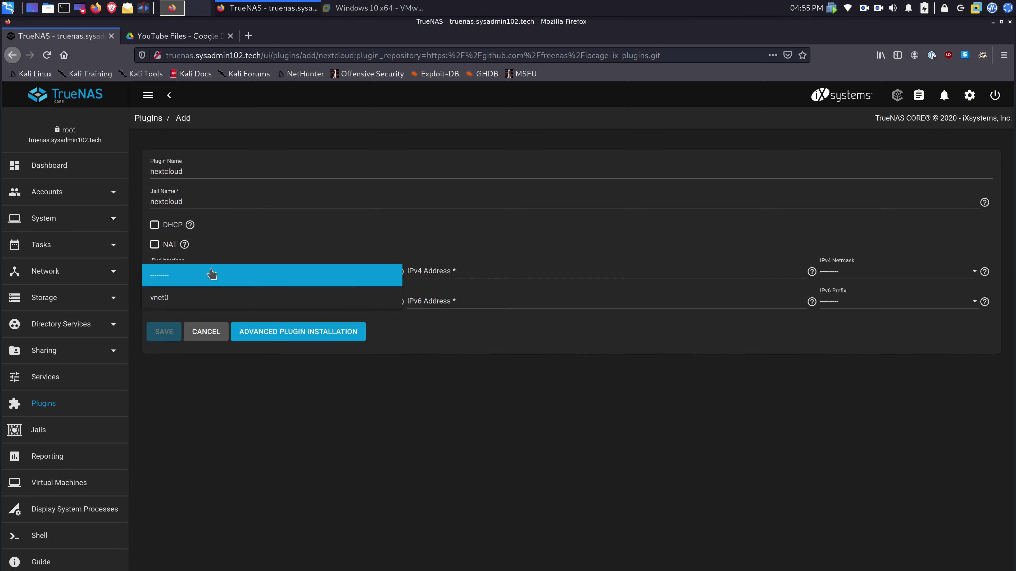
{"action": "left_click", "coordinate": [175, 300]}
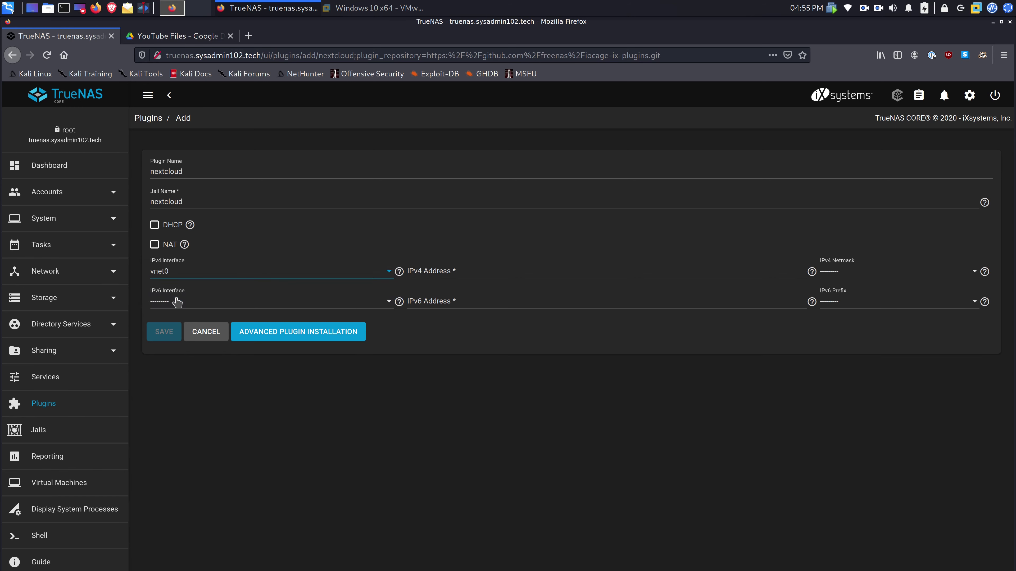
{"action": "left_click", "coordinate": [439, 270]}
{"action": "type", "text": "10.13."}
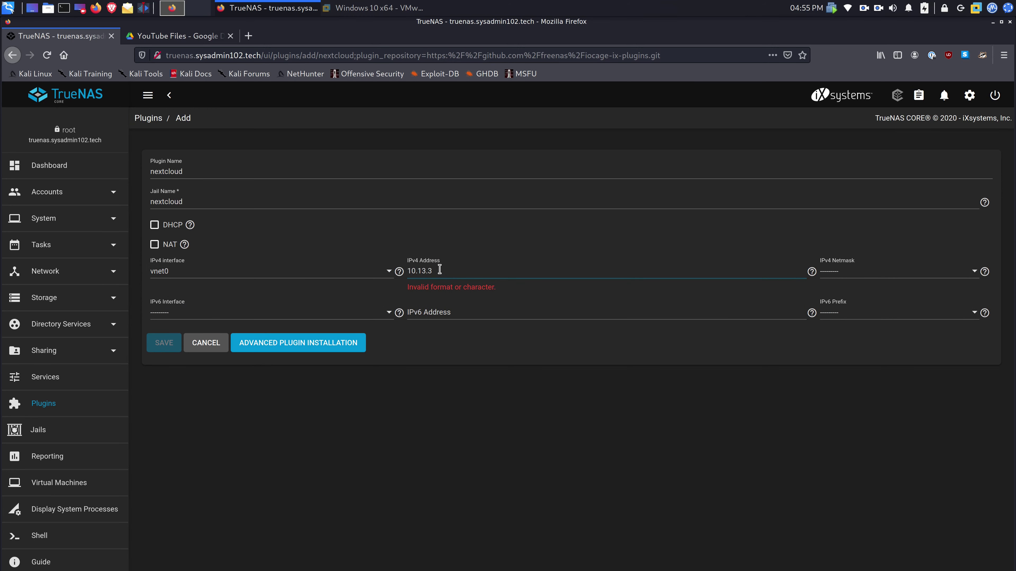
{"action": "type", "text": "3.252"}
{"action": "left_click", "coordinate": [838, 277]}
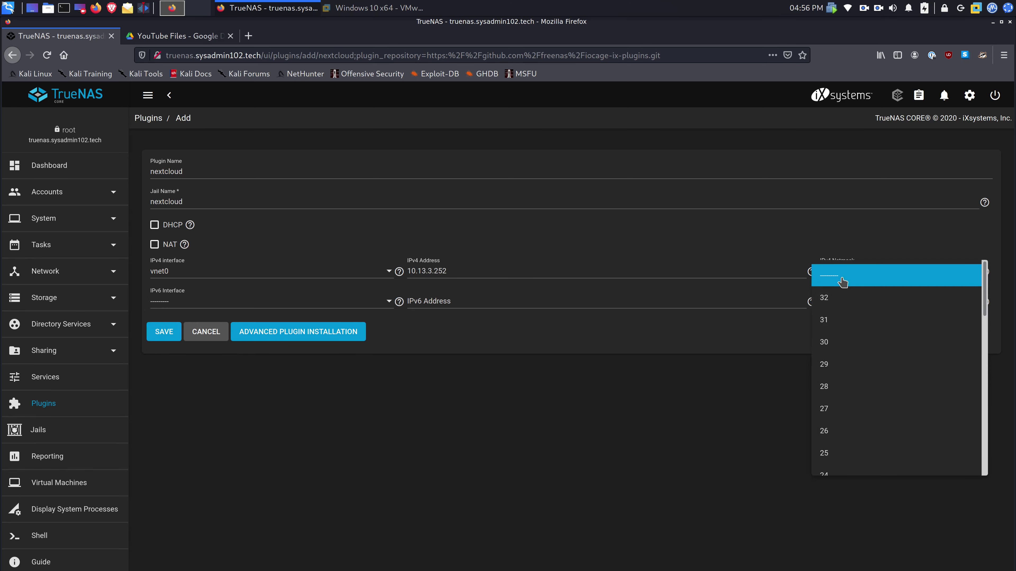
{"action": "scroll", "coordinate": [844, 374], "scroll_direction": "down", "scroll_amount": 2}
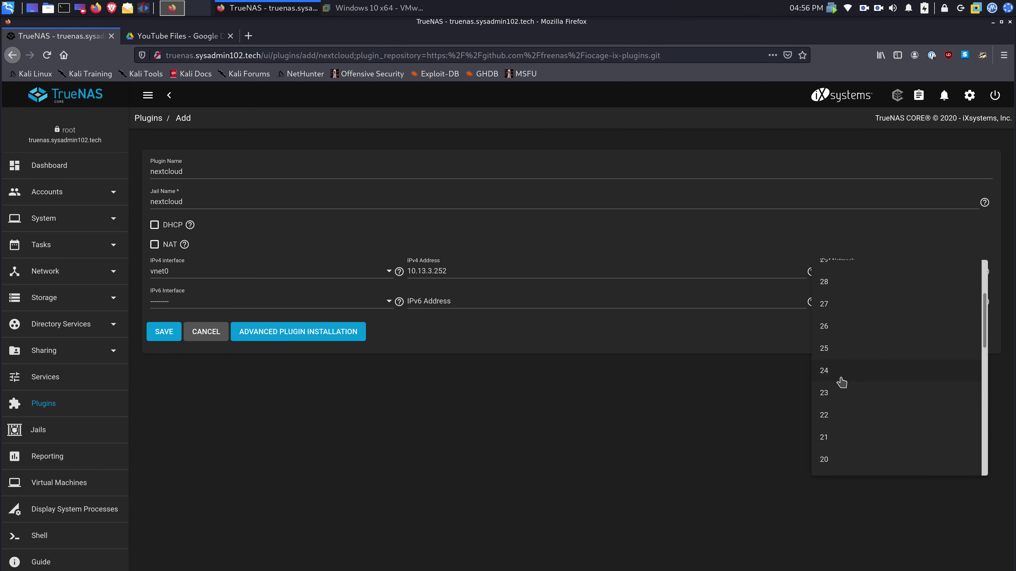
{"action": "left_click", "coordinate": [828, 395]}
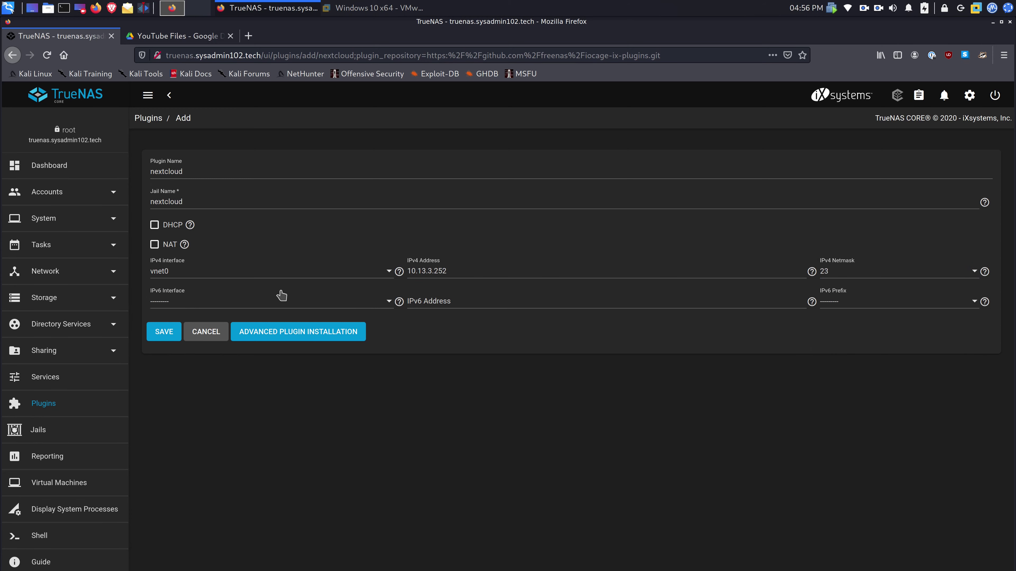
- Save the jail settings and wait until the Nextcloud plugin reports a successful install
{"action": "left_click", "coordinate": [164, 335]}
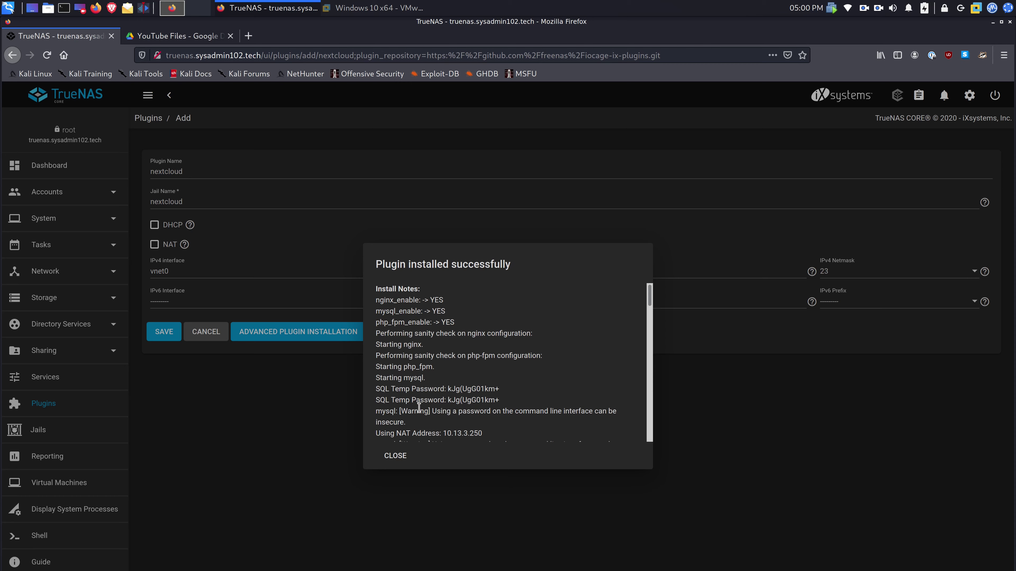
- Scroll through the install notes to the end and close them
{"action": "scroll", "coordinate": [419, 407], "scroll_direction": "down", "scroll_amount": 1}
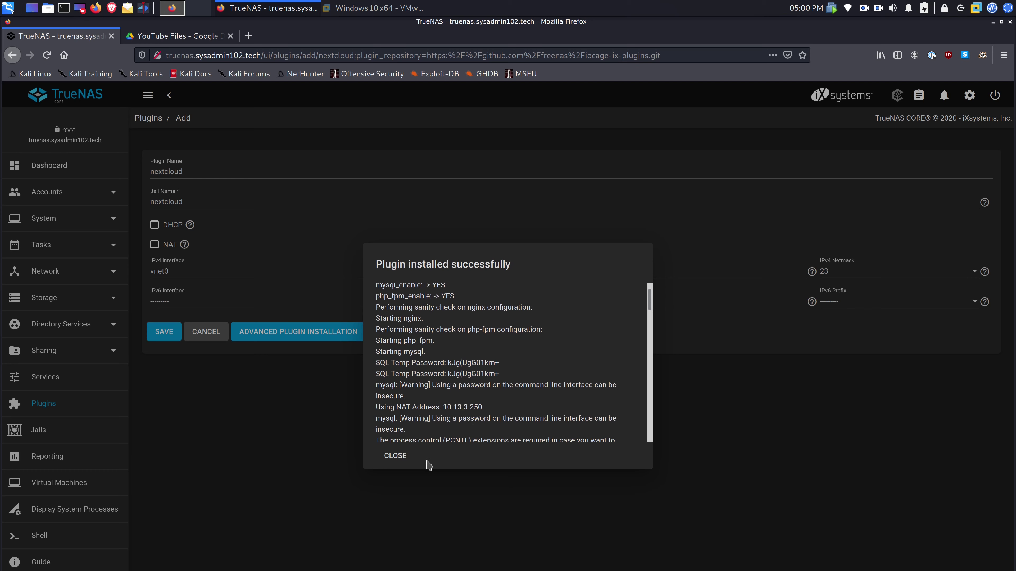
{"action": "scroll", "coordinate": [434, 430], "scroll_direction": "down", "scroll_amount": 1}
{"action": "scroll", "coordinate": [434, 430], "scroll_direction": "down", "scroll_amount": 3}
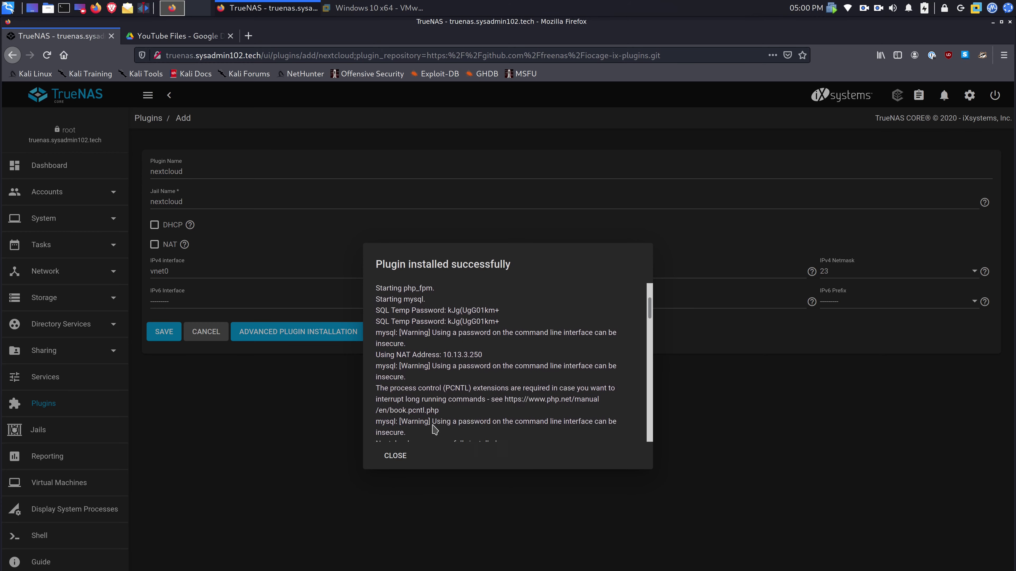
{"action": "left_click", "coordinate": [395, 457]}
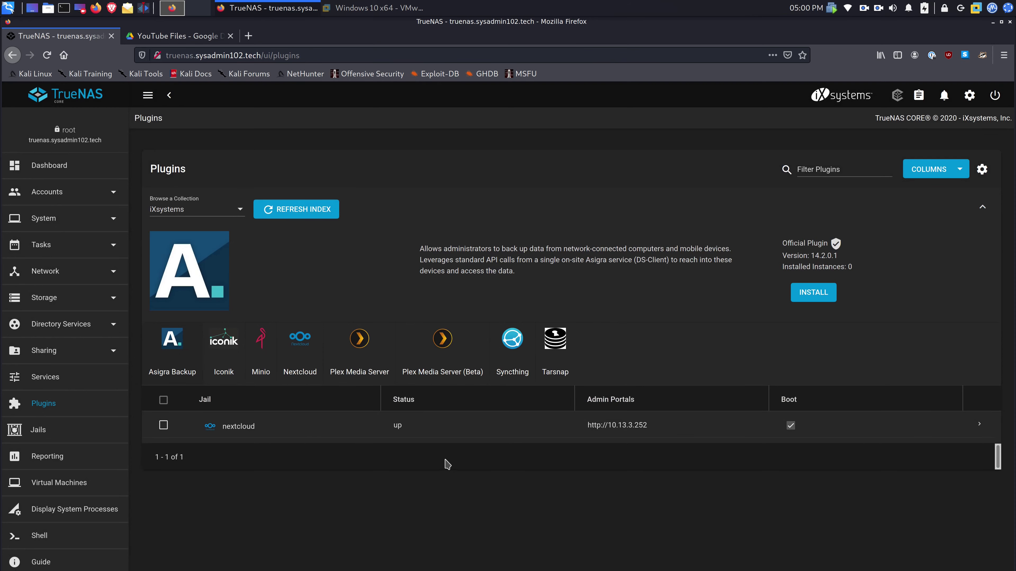
- Expand the nextcloud jail's row, then view and close its post-install credential notes
{"action": "left_click", "coordinate": [980, 426]}
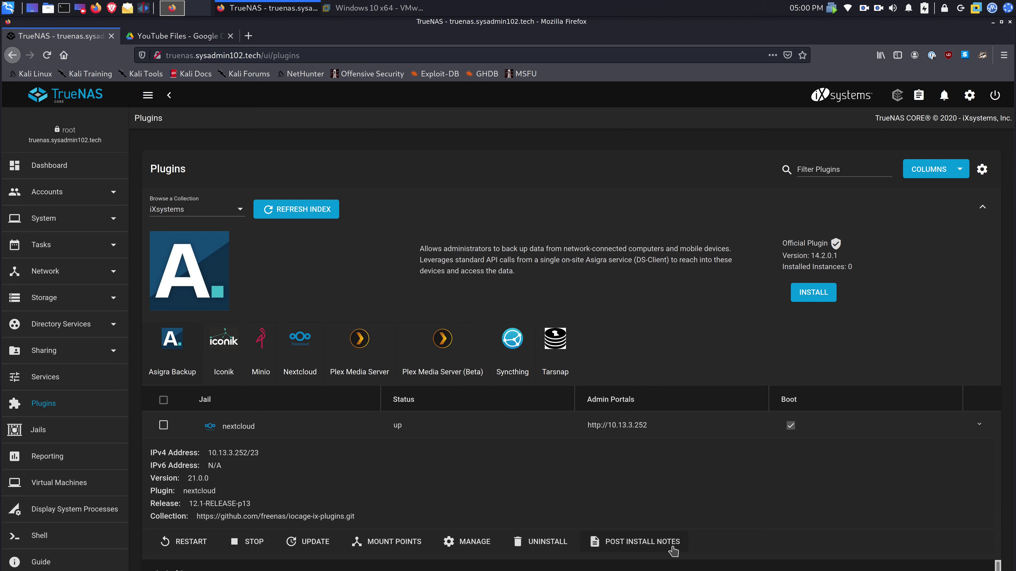
{"action": "left_click", "coordinate": [622, 545]}
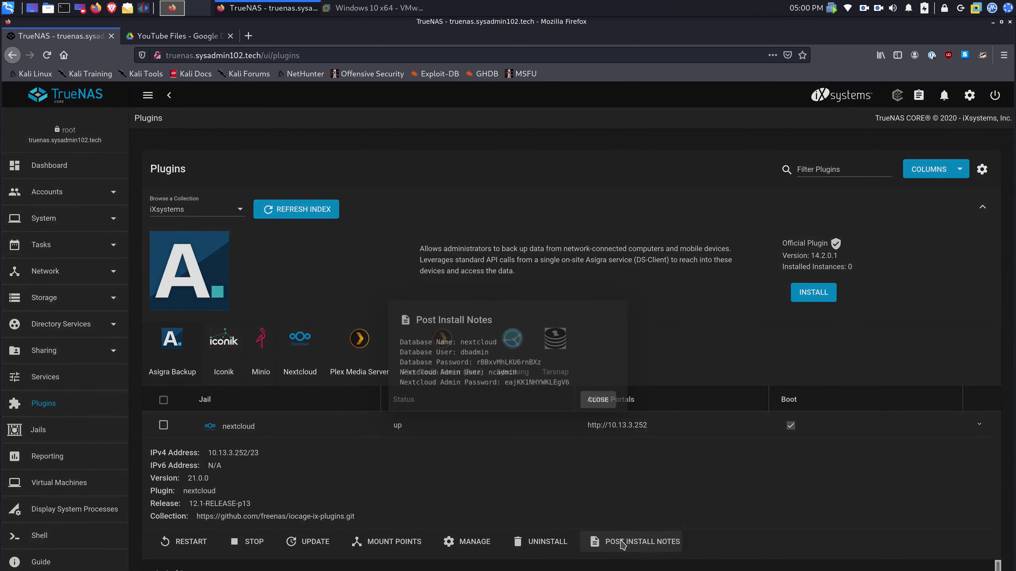
{"action": "left_click", "coordinate": [602, 402]}
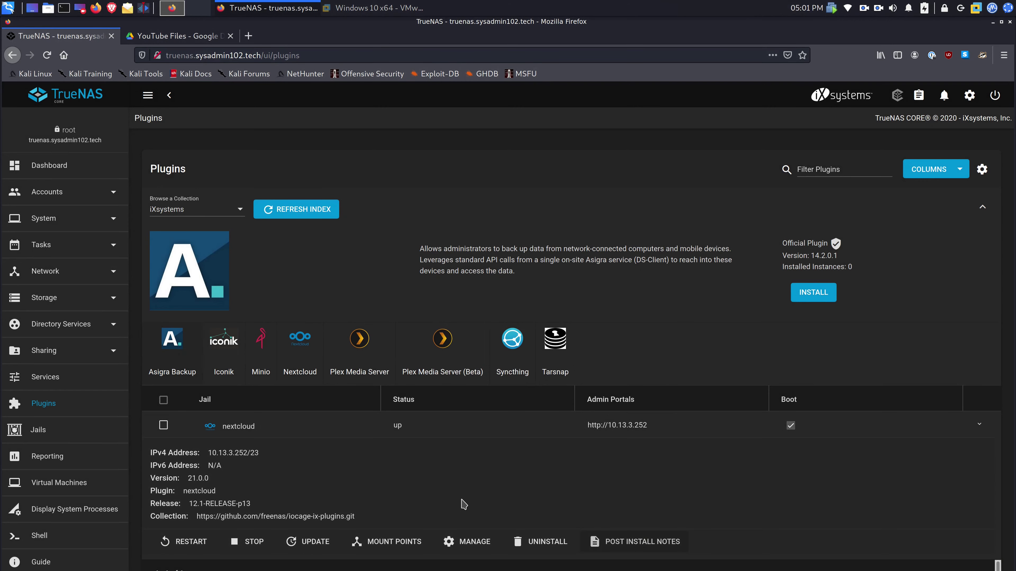
- Open the Nextcloud portal at 10.13.3.252, see the untrusted-domain error, and close that tab
{"action": "left_click", "coordinate": [475, 543]}
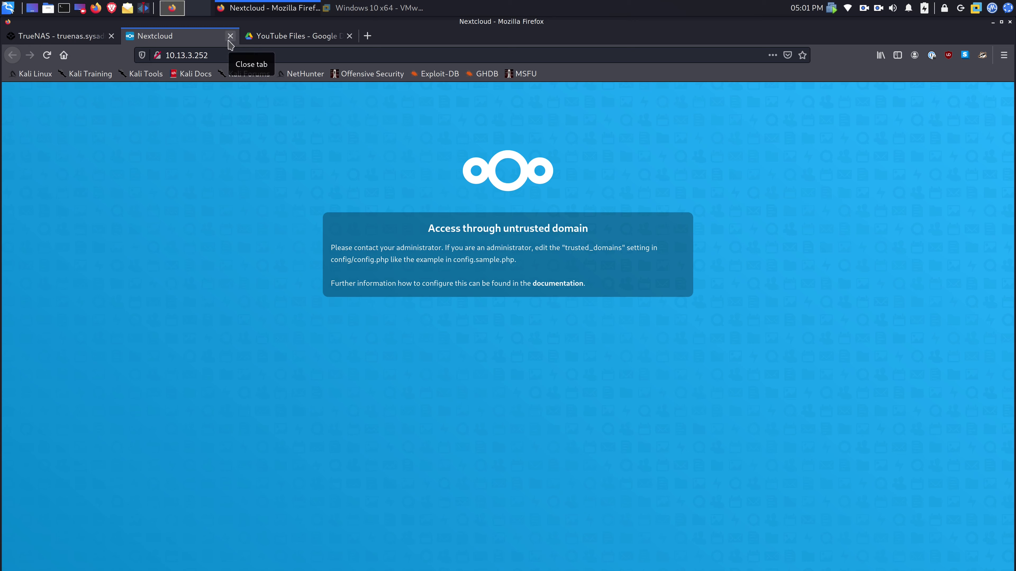
{"action": "left_click", "coordinate": [230, 36]}
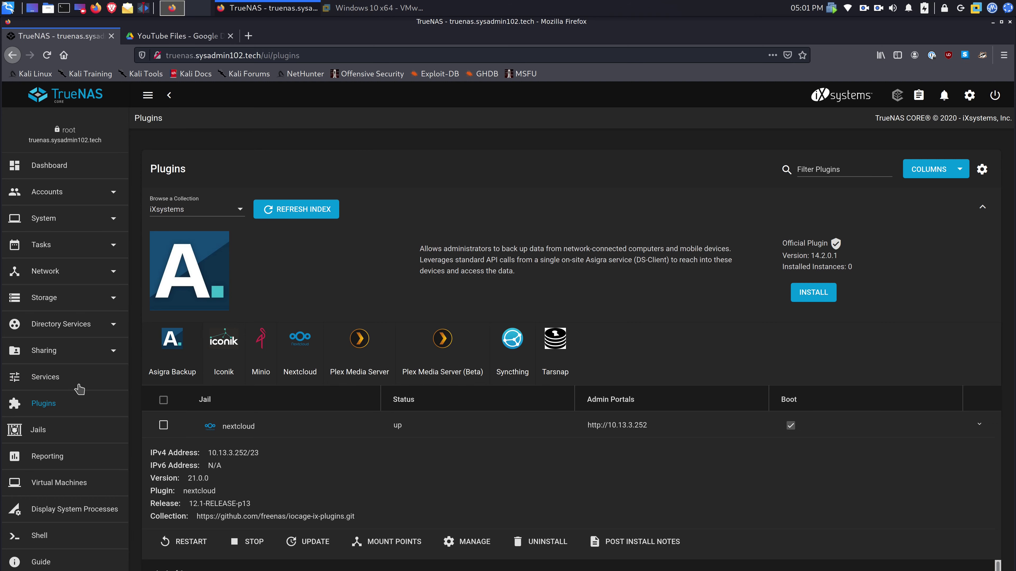
- On the Services page, review the SSH service settings and cancel without changes
{"action": "left_click", "coordinate": [58, 385]}
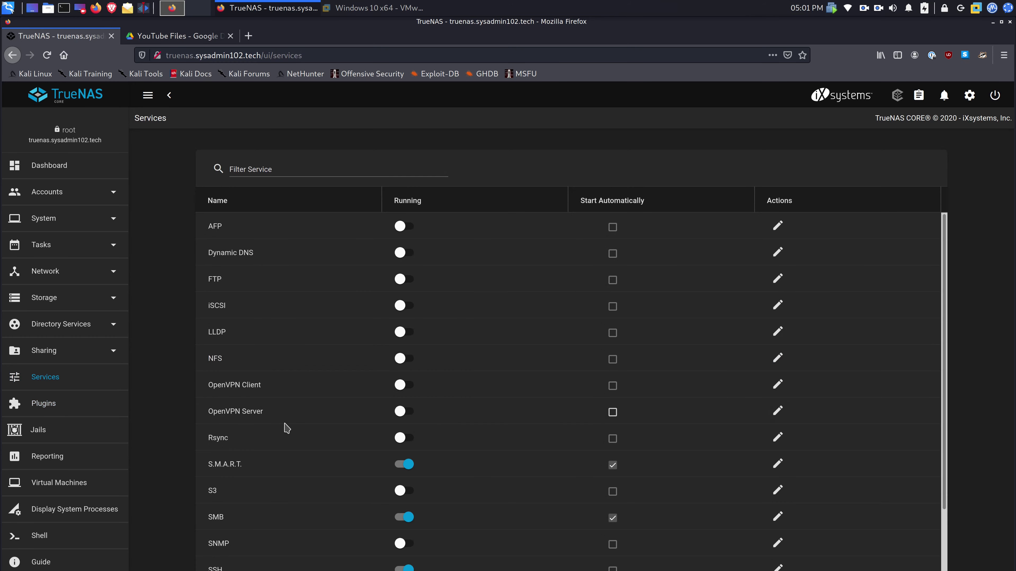
{"action": "scroll", "coordinate": [262, 517], "scroll_direction": "down", "scroll_amount": 3}
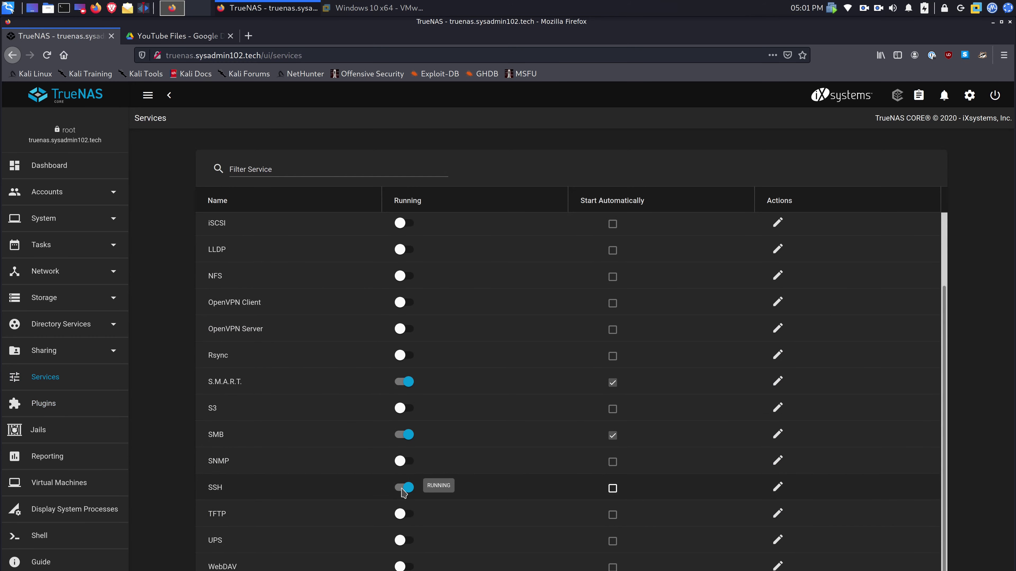
{"action": "left_click", "coordinate": [776, 487]}
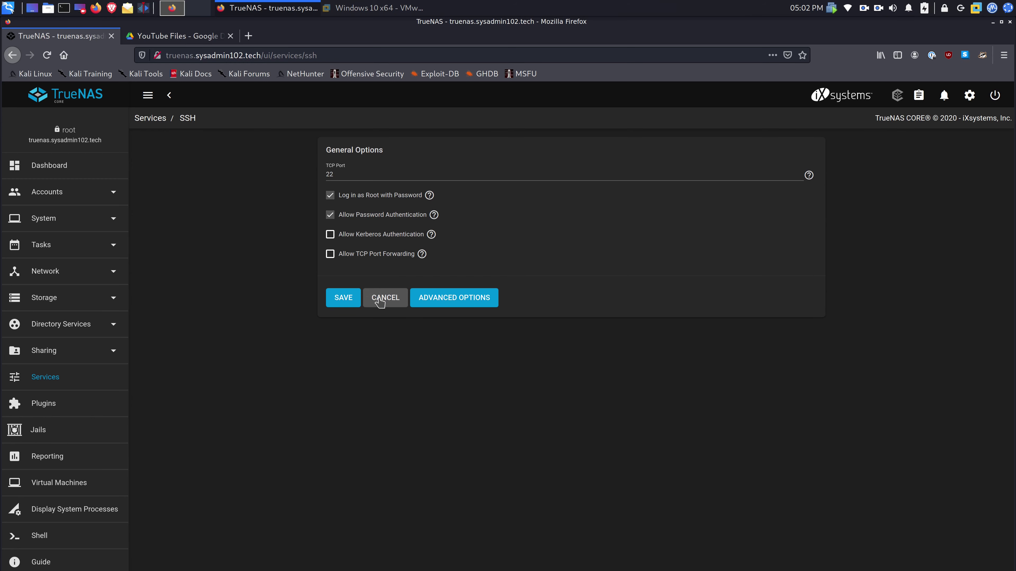
{"action": "left_click", "coordinate": [380, 303]}
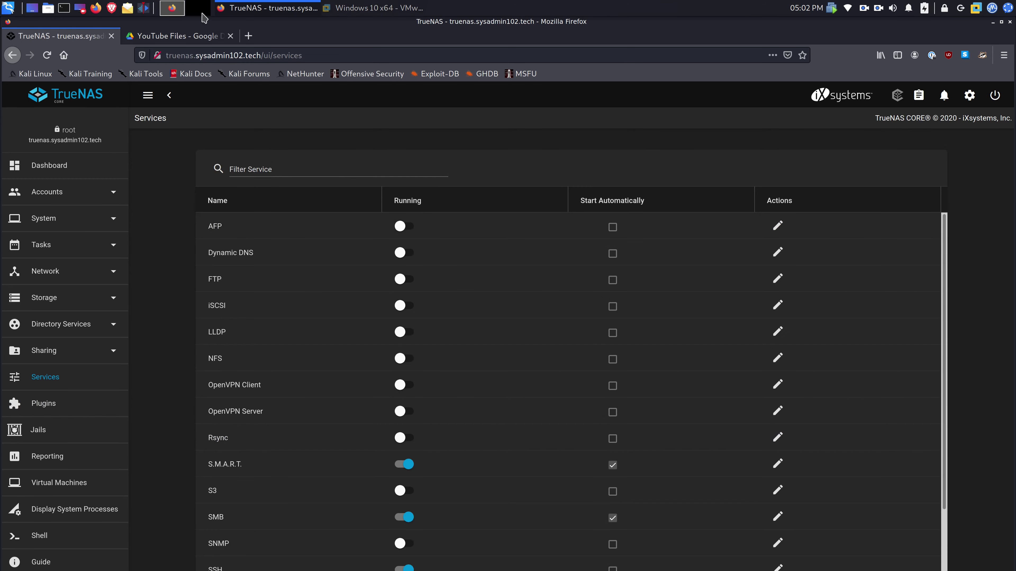
- In a new Kali terminal, SSH to truenas.sysadmin102.tech as root and enter the root password
{"action": "left_click", "coordinate": [65, 8]}
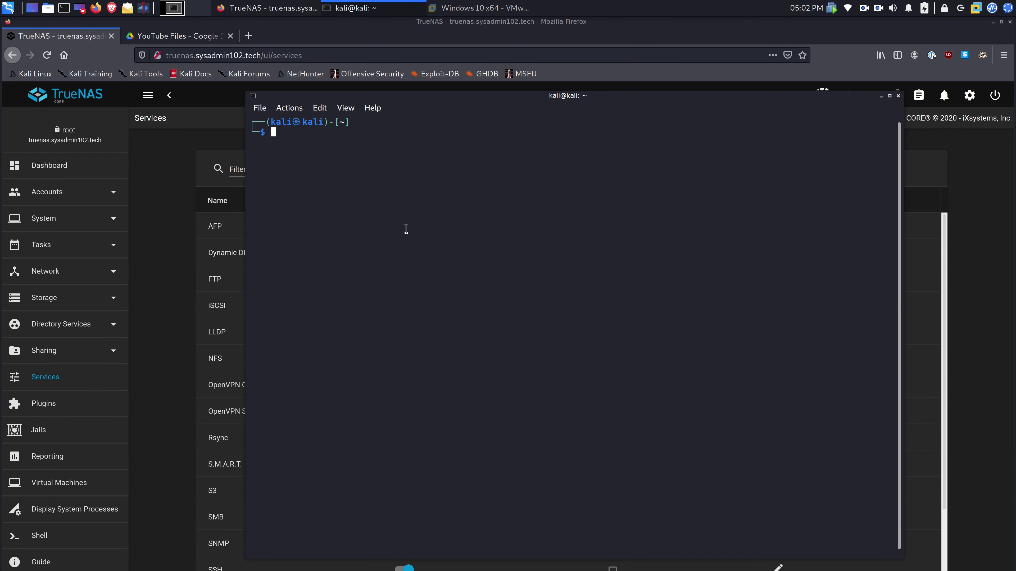
{"action": "type", "text": "ssh"}
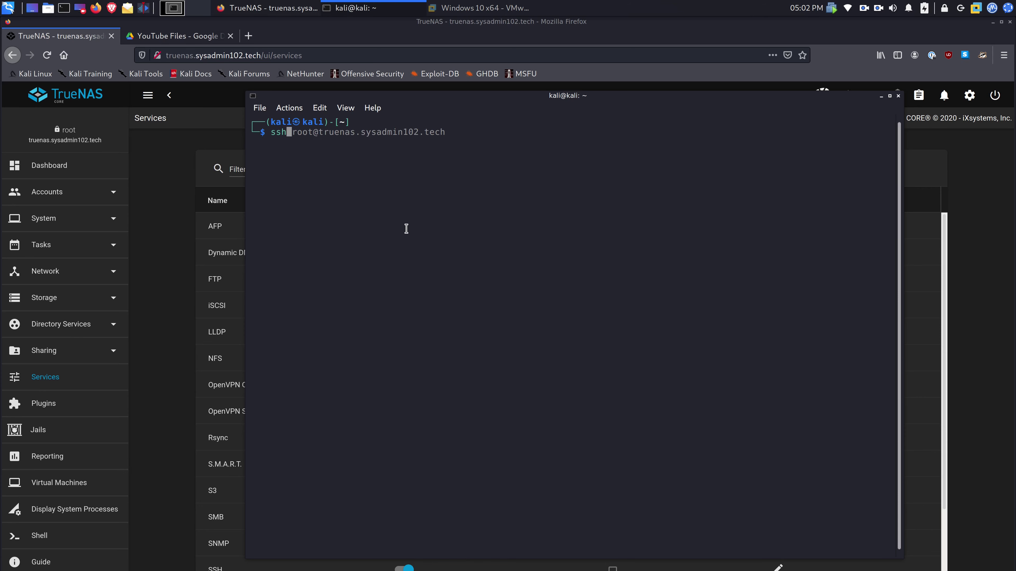
{"action": "key", "text": "Right"}
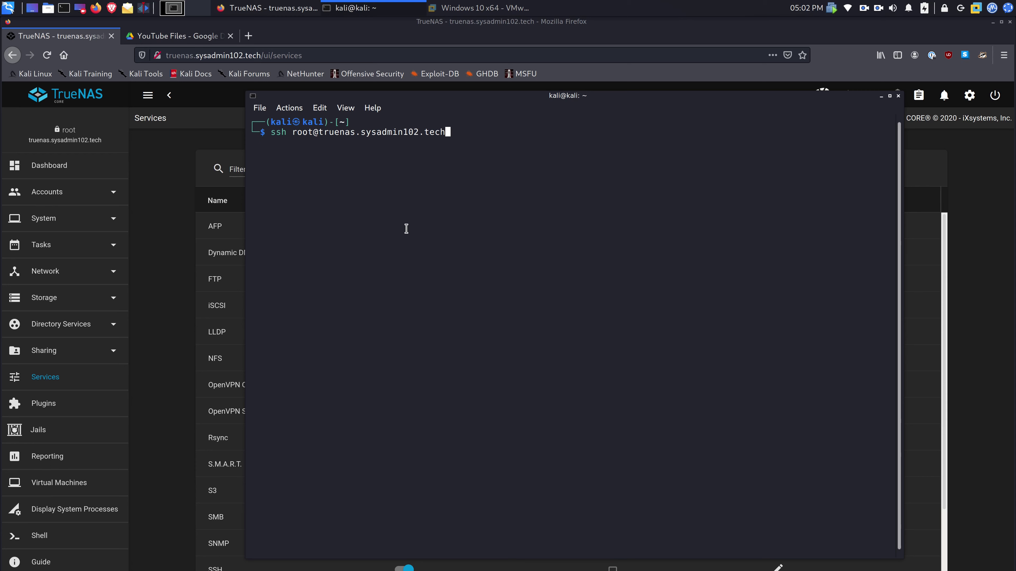
{"action": "key", "text": "Return"}
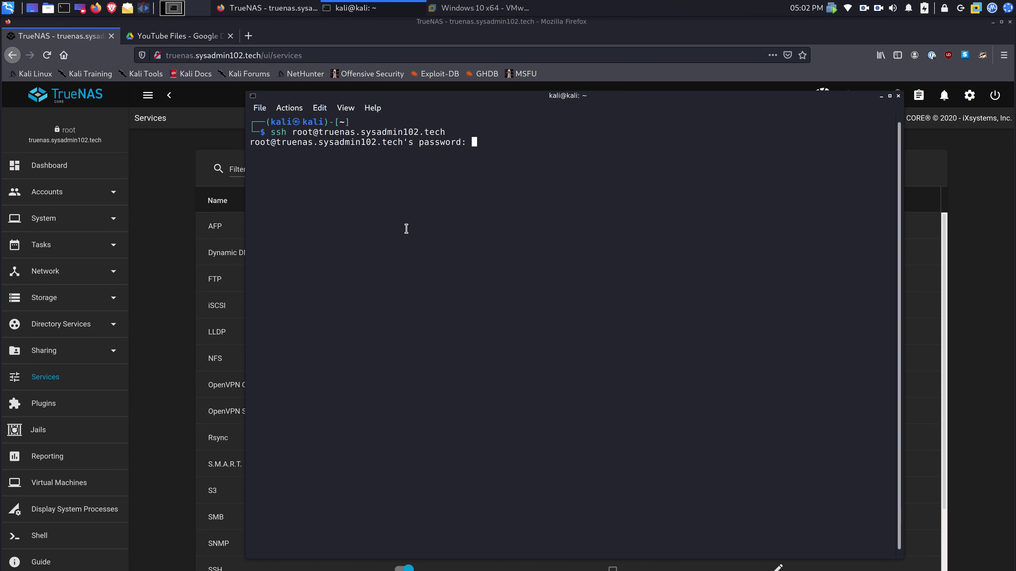
{"action": "key", "text": "Return"}
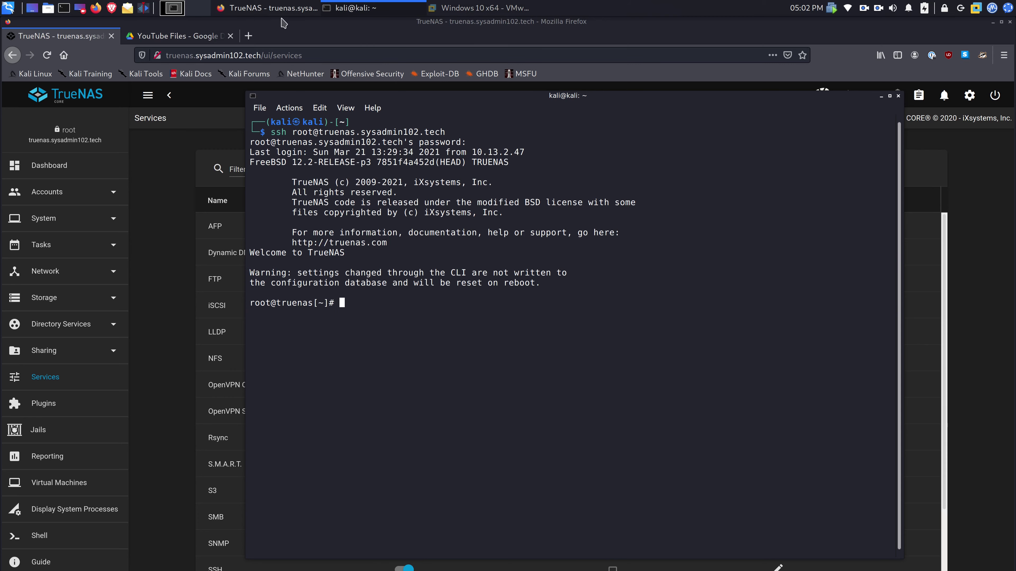
- Copy the ee config.php command from the 'Add trusted domains' section of the Nextcloud CLI notes
{"action": "left_click", "coordinate": [203, 36]}
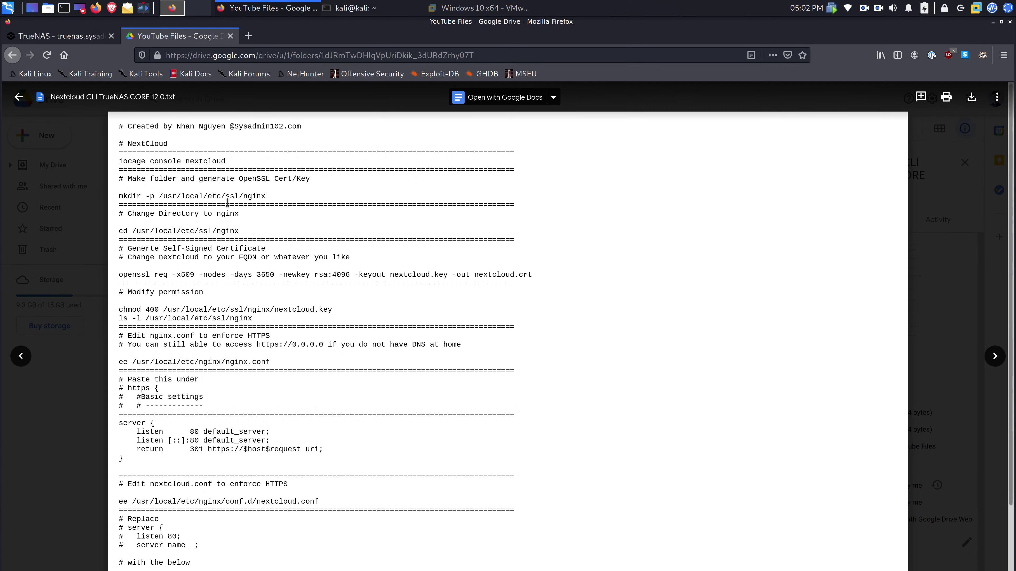
{"action": "scroll", "coordinate": [227, 202], "scroll_direction": "down", "scroll_amount": 5}
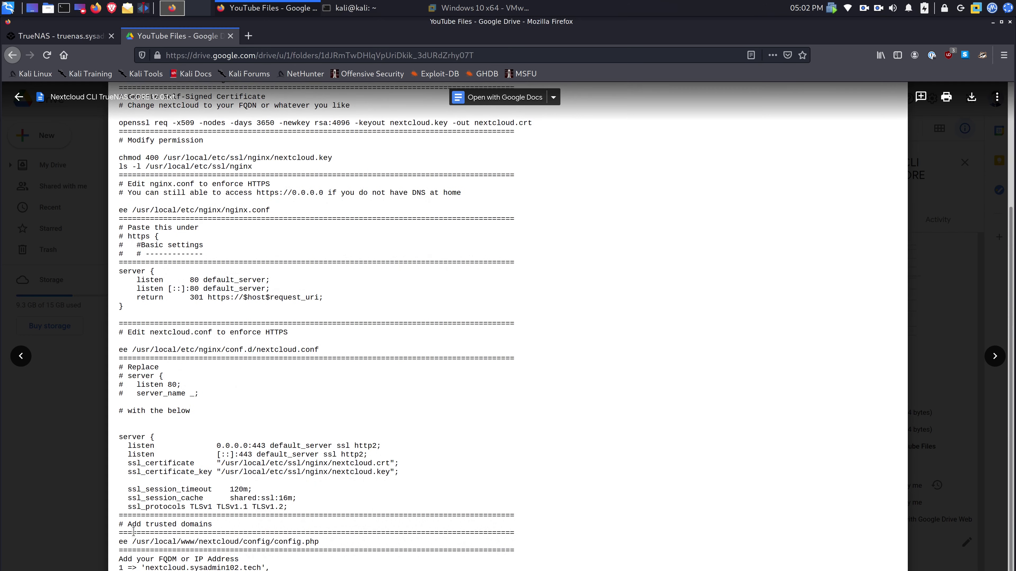
{"action": "left_click_drag", "start_coordinate": [120, 541], "coordinate": [320, 543]}
{"action": "key", "text": "ctrl+c"}
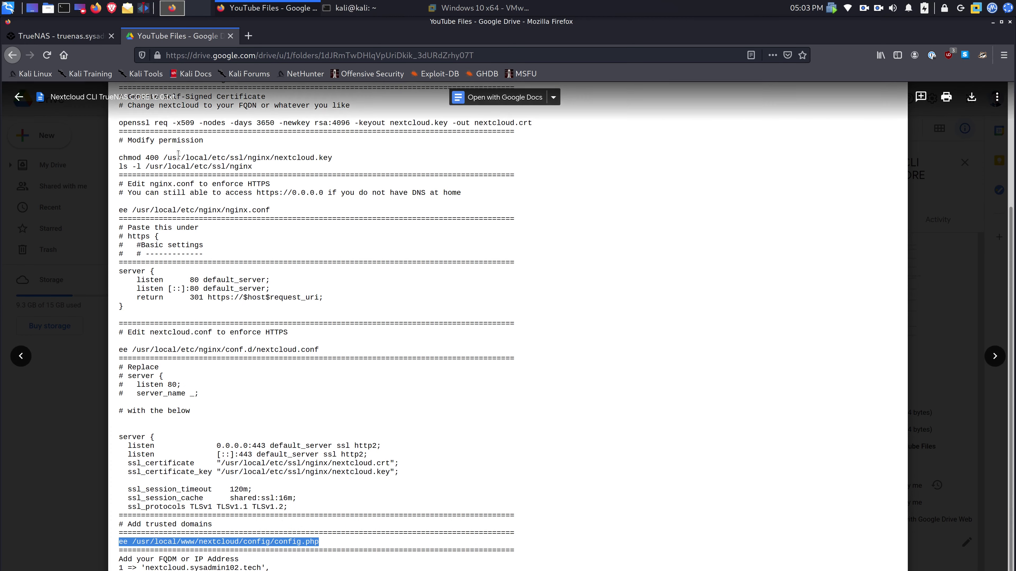
- Run the ee command in the SSH terminal, find config.php empty on the host, and quit ee
{"action": "key", "text": "alt+Tab"}
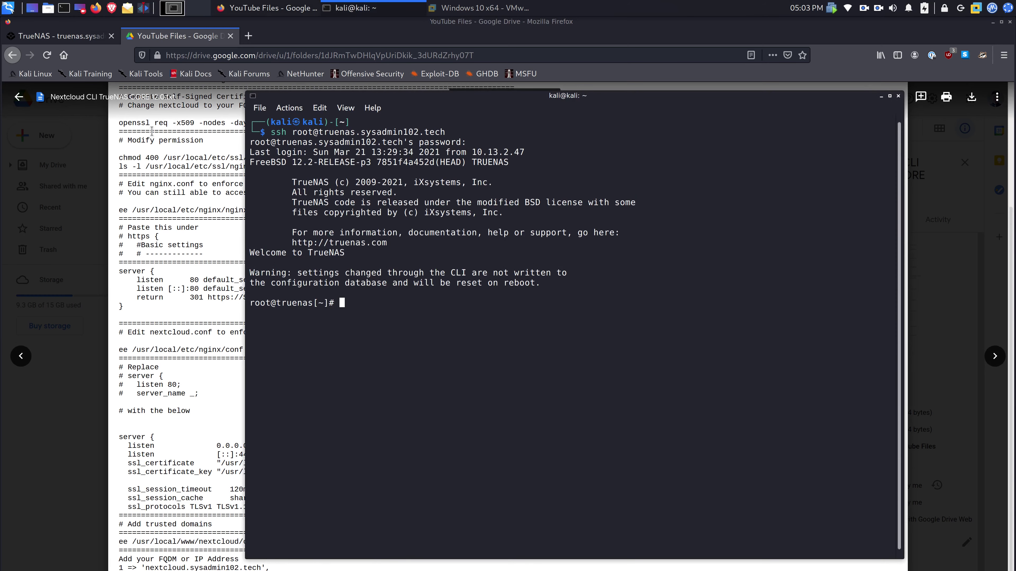
{"action": "key", "text": "ctrl+shift+v"}
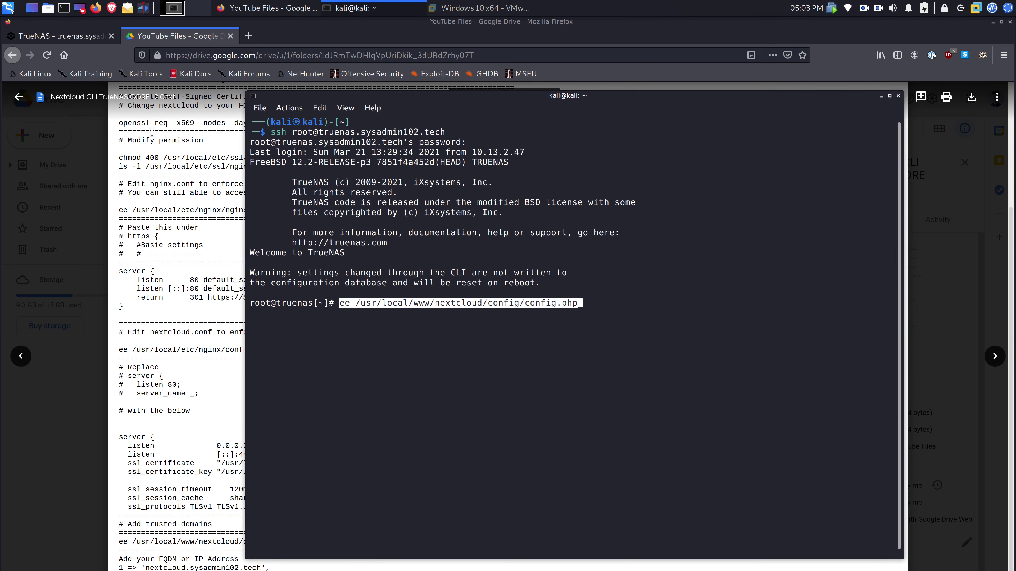
{"action": "key", "text": "Return"}
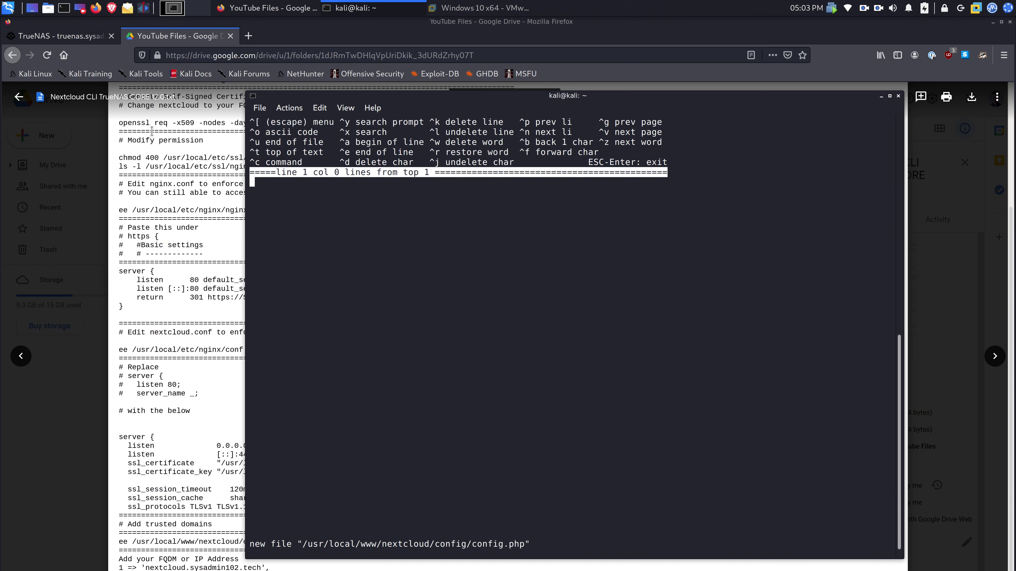
{"action": "key", "text": "Escape"}
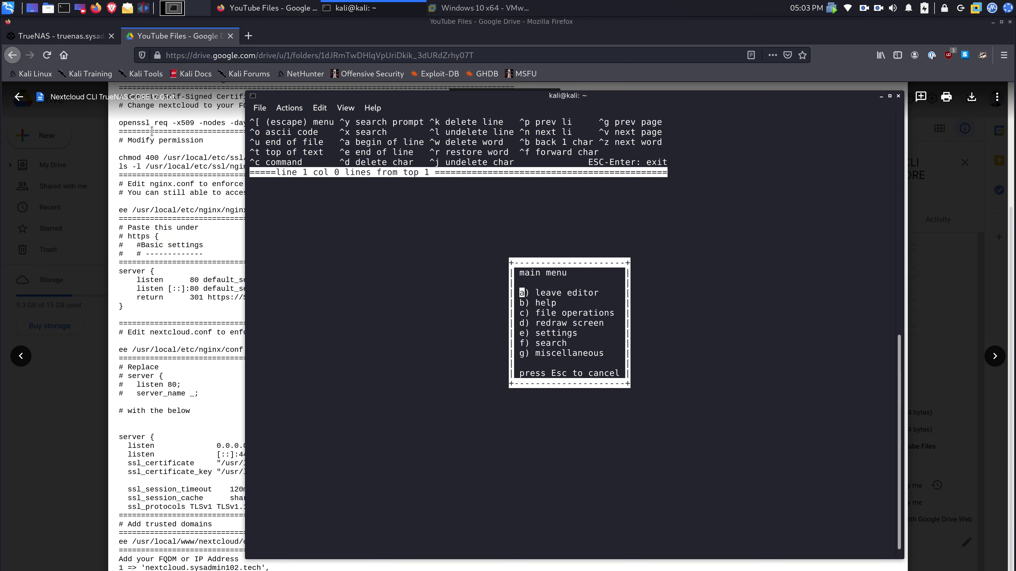
{"action": "key", "text": "Return"}
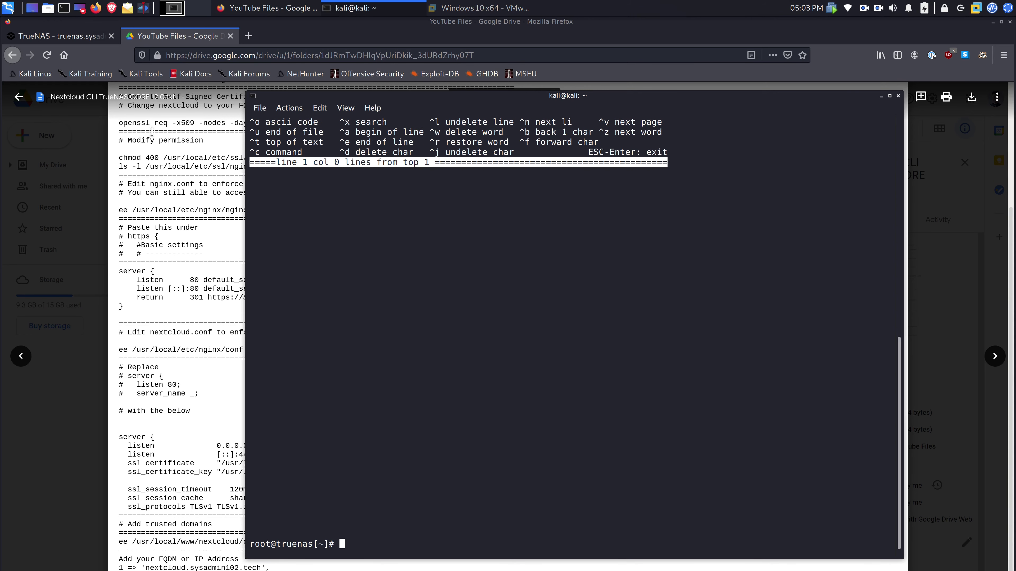
- Enter the nextcloud jail with 'iocage console nextcloud' and paste the ee config.php command
{"action": "type", "text": "iocage console nextcloud"}
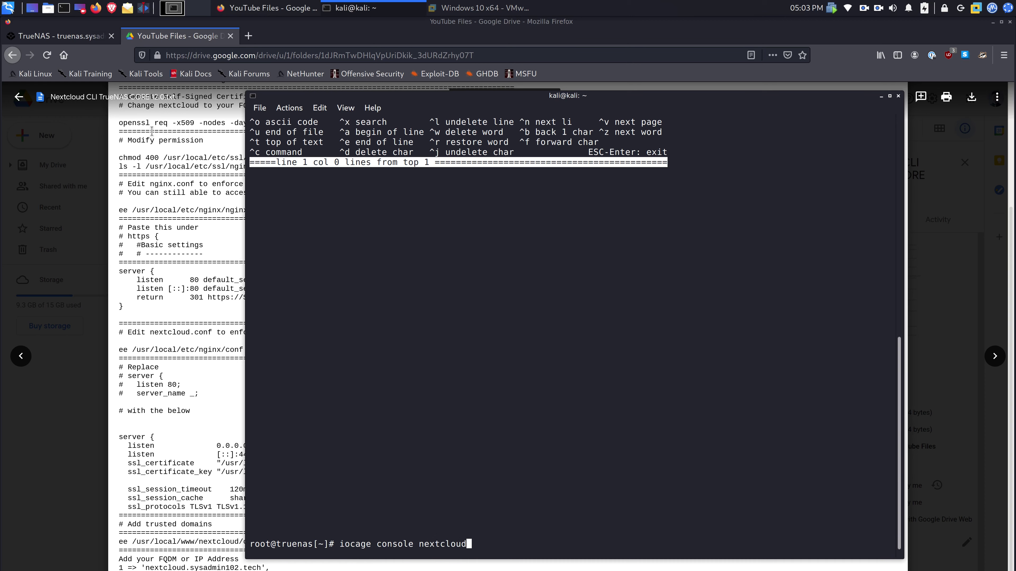
{"action": "key", "text": "Return"}
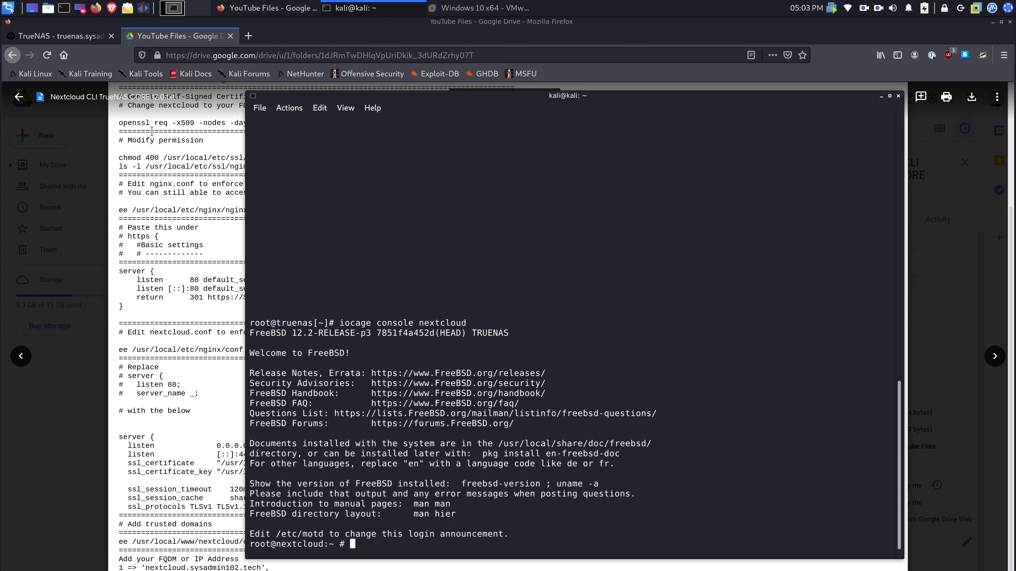
{"action": "key", "text": "ctrl+shift+v"}
- Open config.php in ee and change trusted domain 1 from 10.13.3.250 to 10.13.3.252
{"action": "key", "text": "Return"}
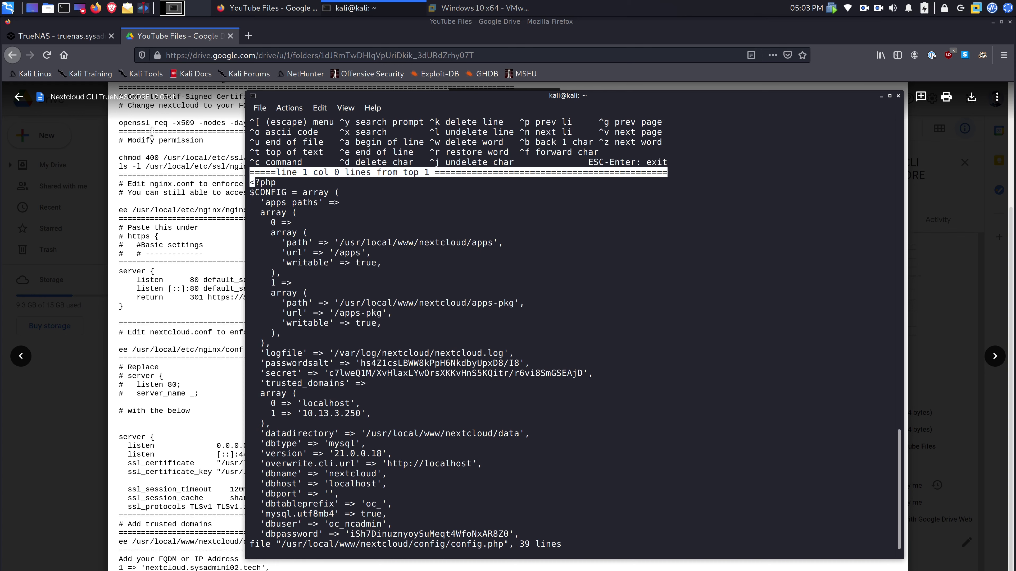
{"action": "key", "text": "Down"}
{"action": "key", "text": "Down"}
{"action": "key", "text": "Down"}
{"action": "key", "text": "Down"}
{"action": "key", "text": "Down"}
{"action": "key", "text": "Down"}
{"action": "key", "text": "Down"}
{"action": "key", "text": "Down"}
{"action": "key", "text": "Down"}
{"action": "key", "text": "Down"}
{"action": "key", "text": "Down"}
{"action": "key", "text": "Down"}
{"action": "key", "text": "Down"}
{"action": "key", "text": "Down"}
{"action": "key", "text": "Down"}
{"action": "key", "text": "Down"}
{"action": "key", "text": "Down"}
{"action": "key", "text": "Down"}
{"action": "key", "text": "Down"}
{"action": "key", "text": "Down"}
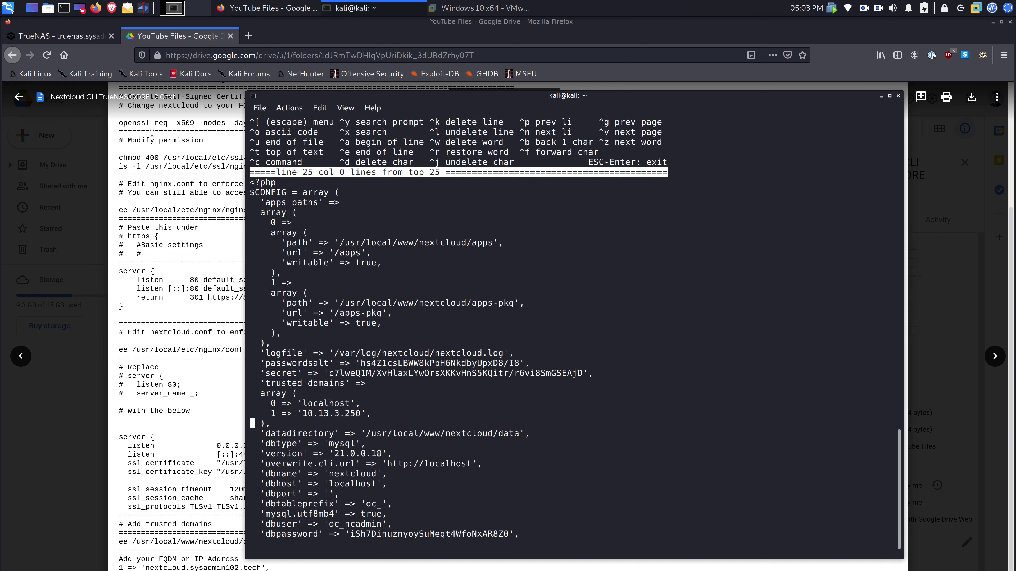
{"action": "key", "text": "Right"}
{"action": "key", "text": "Down"}
{"action": "key", "text": "Right"}
{"action": "key", "text": "Right"}
{"action": "key", "text": "Right"}
{"action": "key", "text": "Right"}
{"action": "key", "text": "Right"}
{"action": "key", "text": "Right"}
{"action": "key", "text": "Right"}
{"action": "key", "text": "Up"}
{"action": "key", "text": "Up"}
{"action": "key", "text": "Up"}
{"action": "key", "text": "Down"}
{"action": "key", "text": "Right"}
{"action": "key", "text": "Right"}
{"action": "key", "text": "Right"}
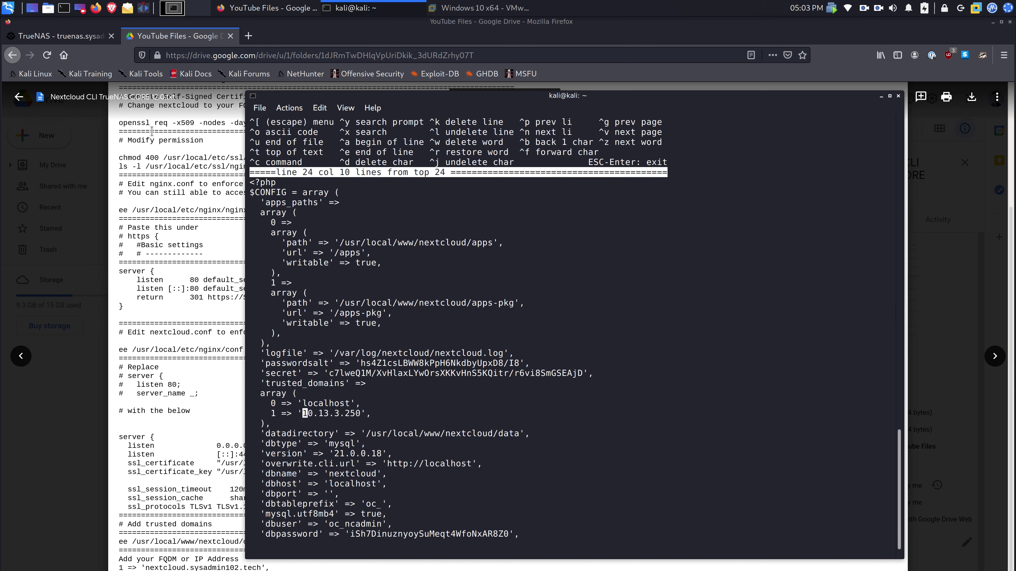
{"action": "key", "text": "Right"}
{"action": "key", "text": "Right"}
{"action": "key", "text": "Right"}
{"action": "key", "text": "Right"}
{"action": "key", "text": "Right"}
{"action": "key", "text": "Right"}
{"action": "key", "text": "Right"}
{"action": "key", "text": "Right"}
{"action": "key", "text": "Right"}
{"action": "key", "text": "Delete"}
{"action": "type", "text": "2"}
{"action": "key", "text": "Right"}
- Add trusted domain 2 => 'nextcloud.sysadmin102.tech' on a new line
{"action": "key", "text": "Return"}
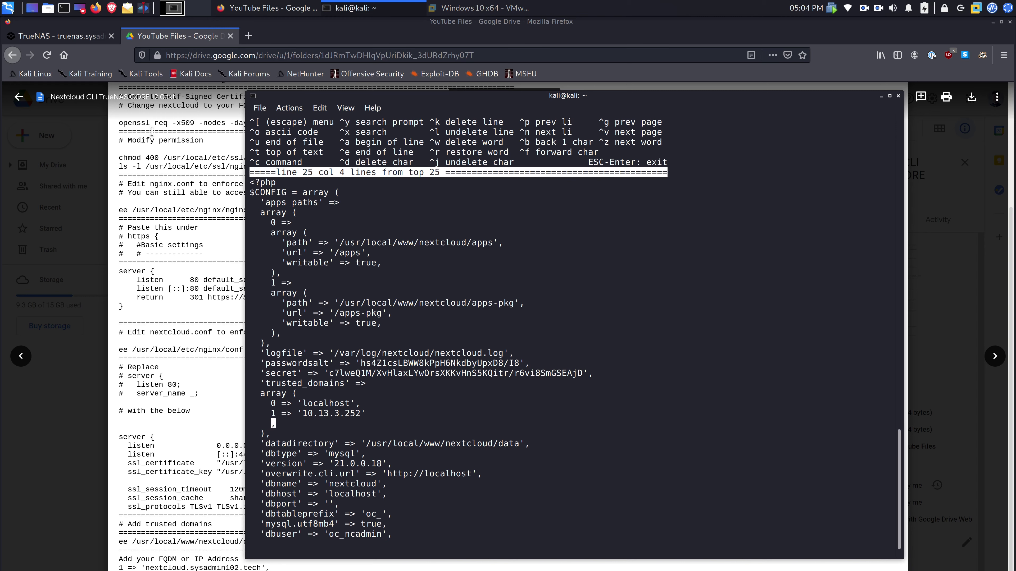
{"action": "type", "text": "2 => '"}
{"action": "key", "text": "BackSpace"}
{"action": "type", "text": "'nextcloud"}
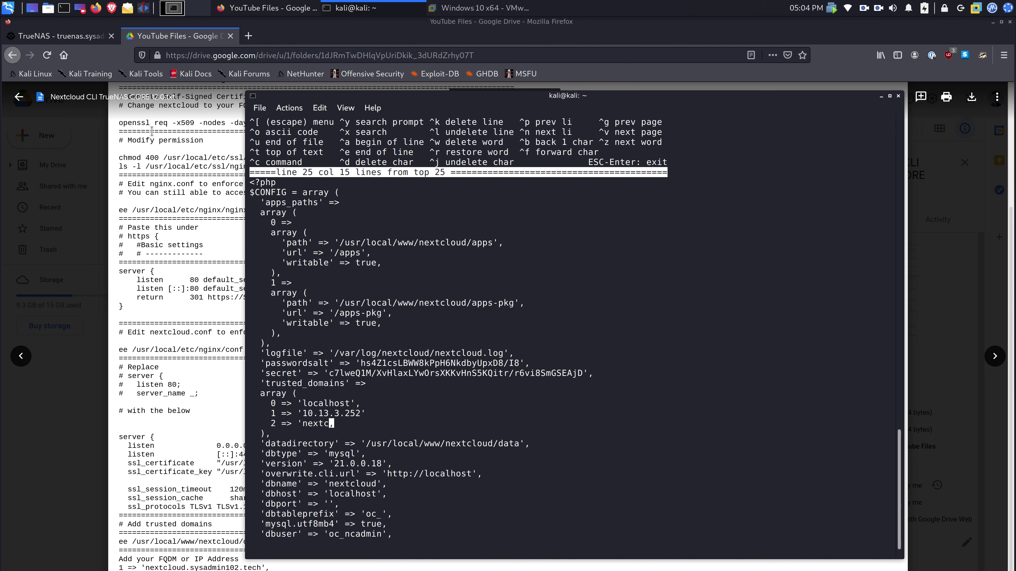
{"action": "type", "text": ".sysadmin10"}
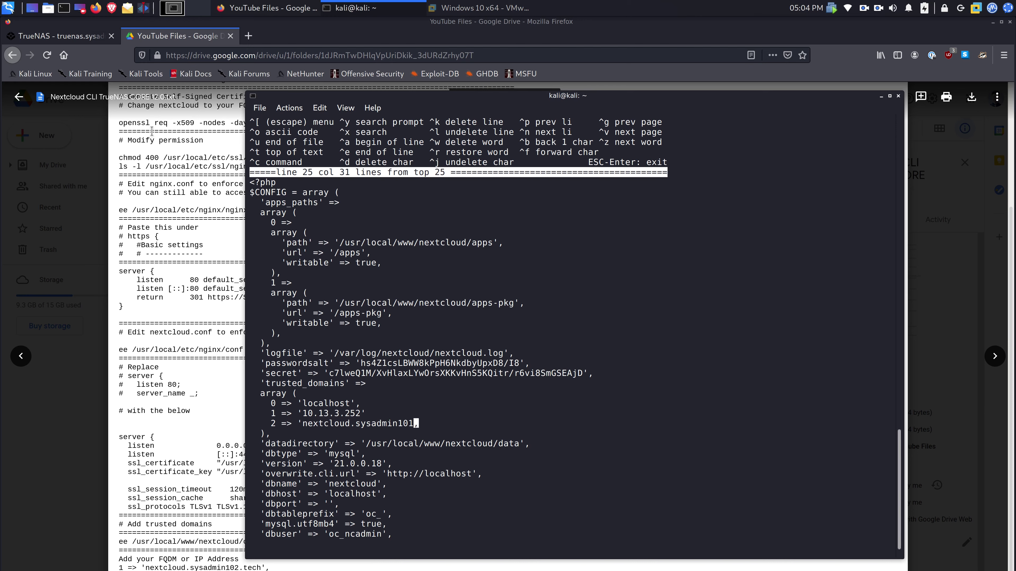
{"action": "type", "text": "2.tech'"}
- Leave the editor, saving the changes to config.php
{"action": "key", "text": "Escape"}
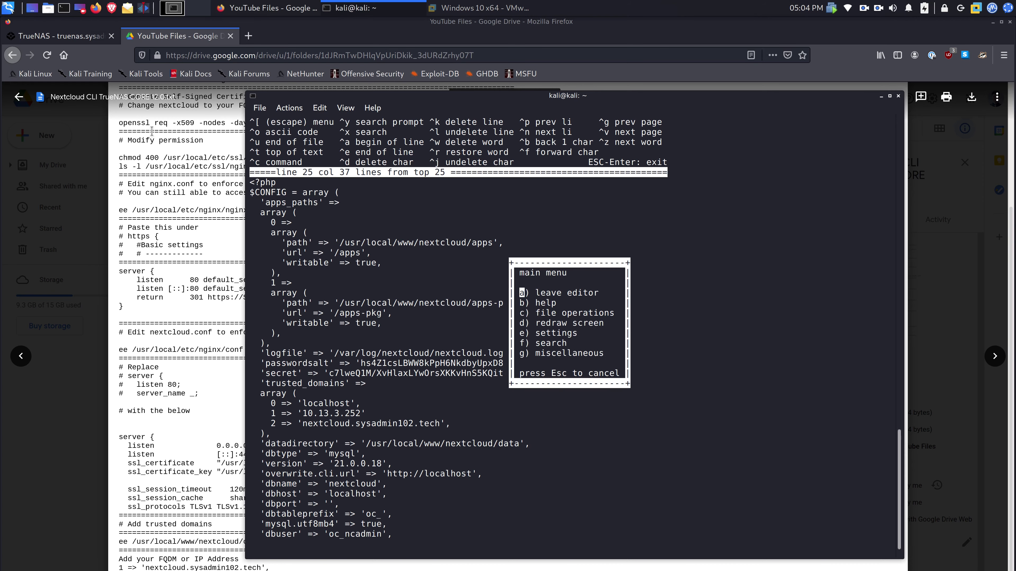
{"action": "key", "text": "Return"}
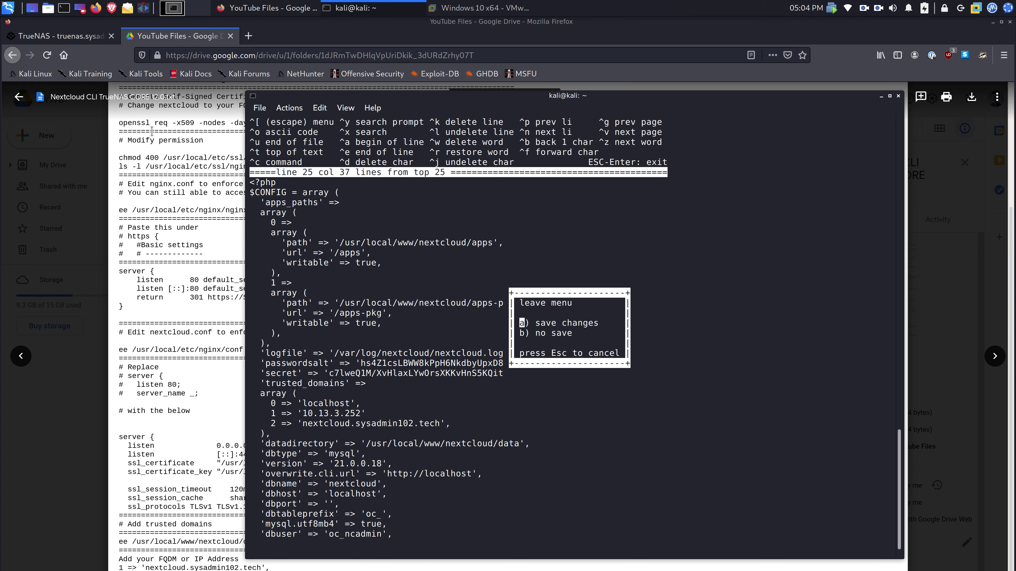
{"action": "key", "text": "a"}
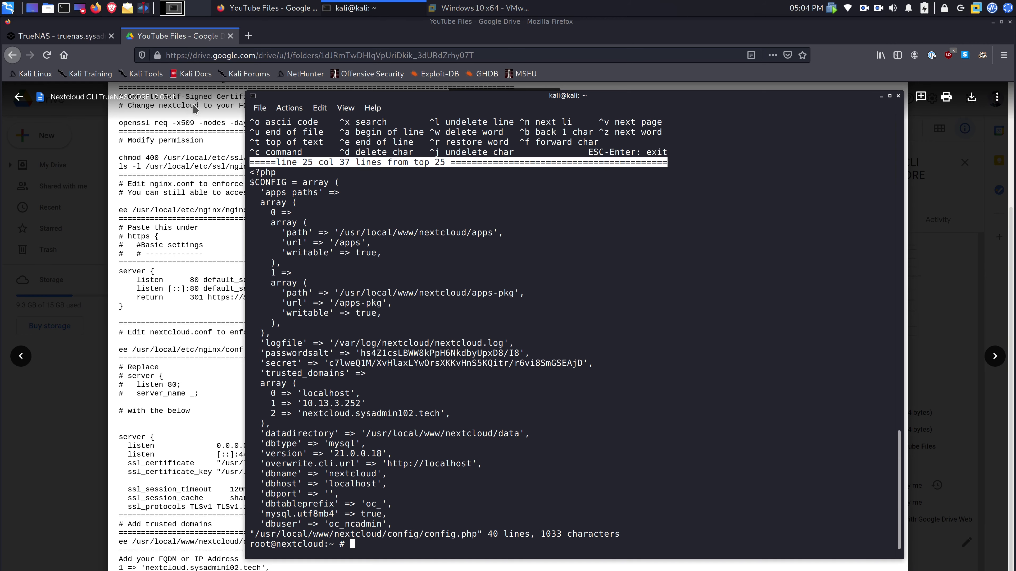
- Restart the nextcloud plugin jail from Plugins and open its admin portal at 10.13.3.252
{"action": "left_click", "coordinate": [91, 36]}
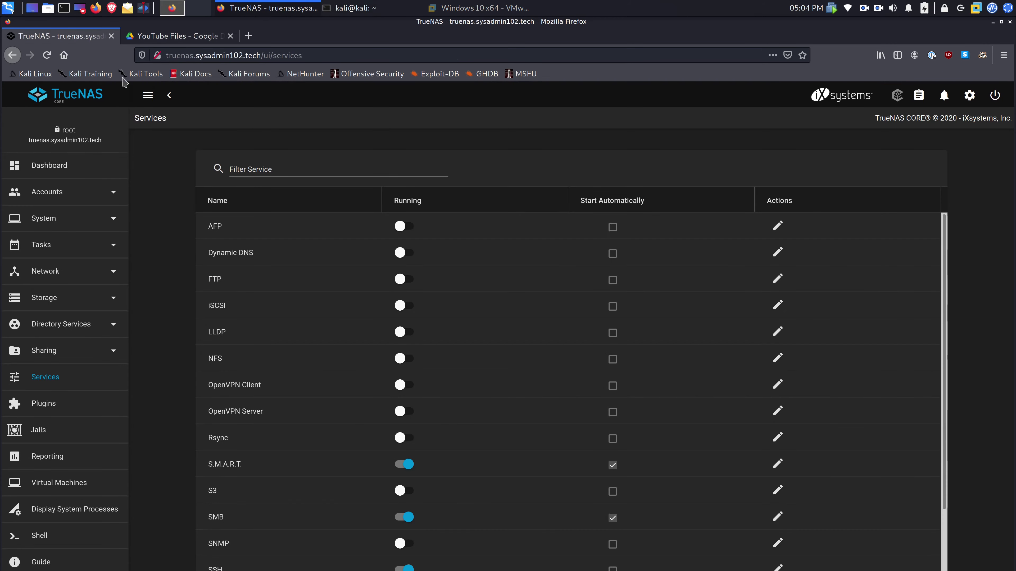
{"action": "left_click", "coordinate": [57, 405]}
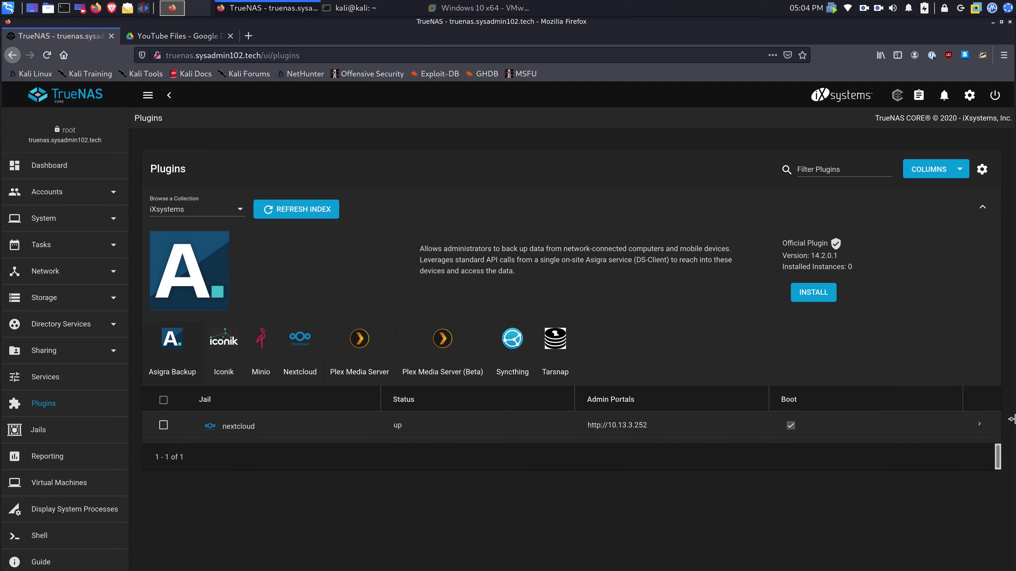
{"action": "left_click", "coordinate": [979, 424]}
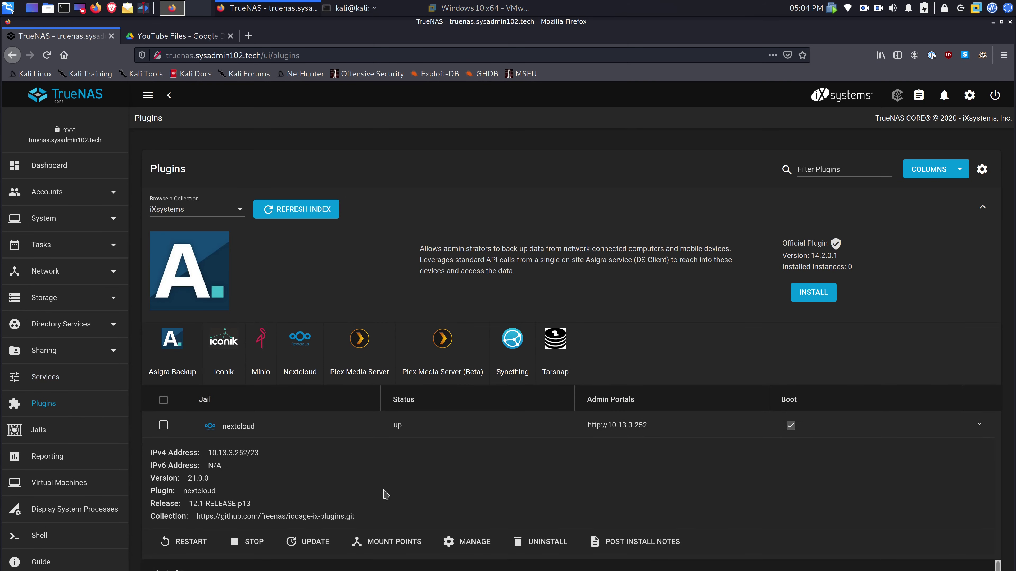
{"action": "left_click", "coordinate": [203, 542]}
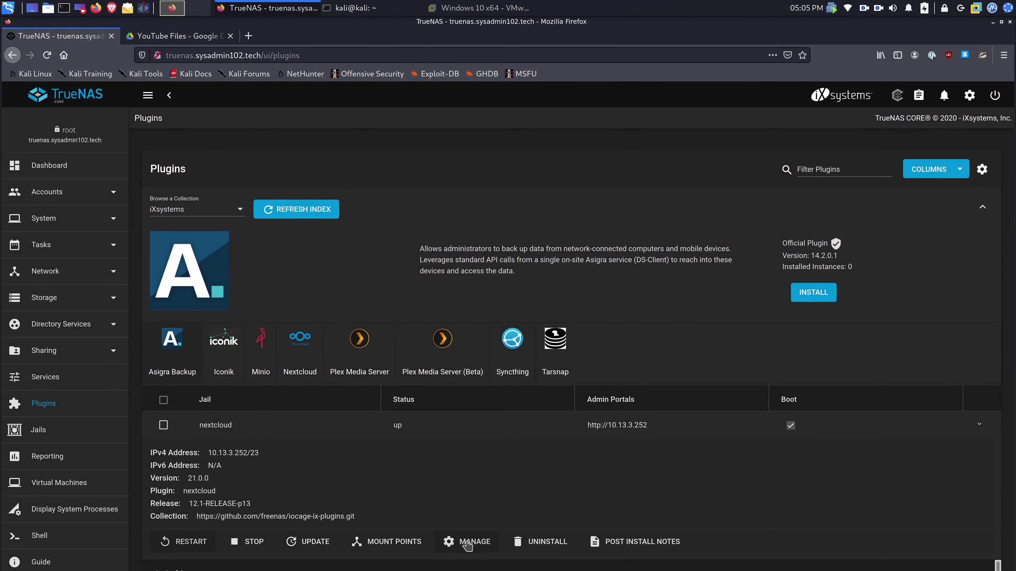
{"action": "left_click", "coordinate": [466, 543]}
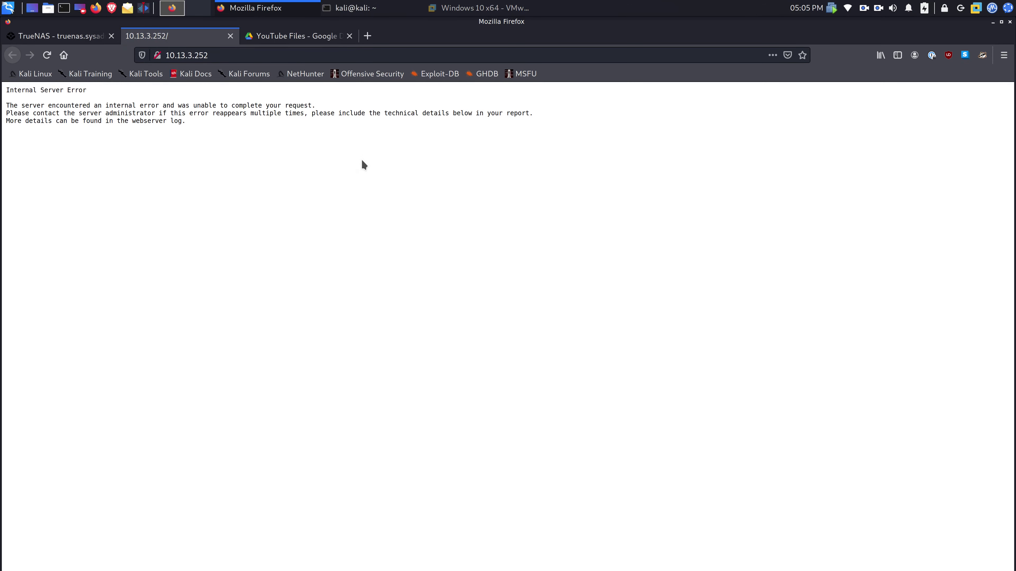
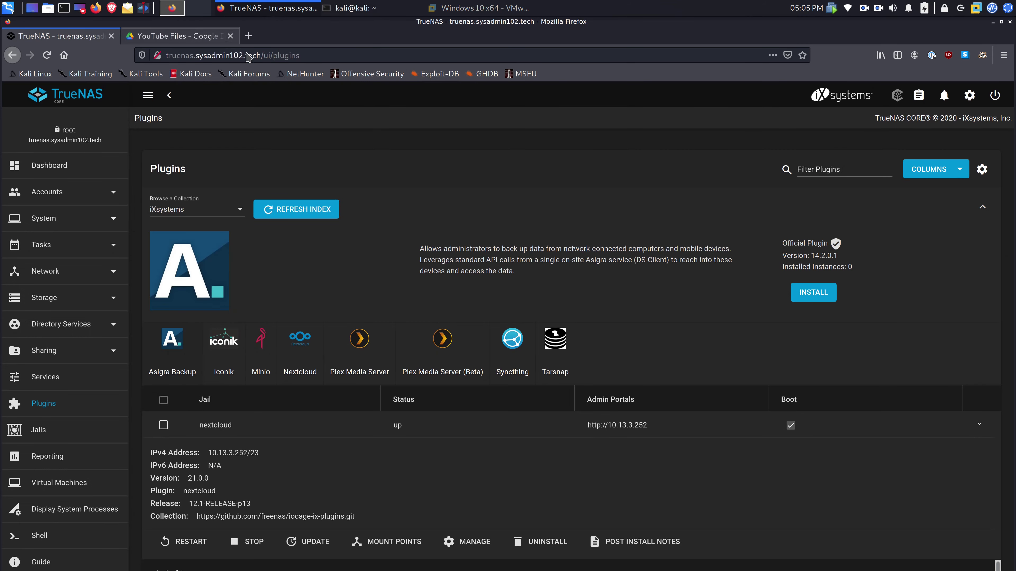
- SSH into TrueNAS as root and open a console in the nextcloud jail
{"action": "left_click", "coordinate": [353, 11]}
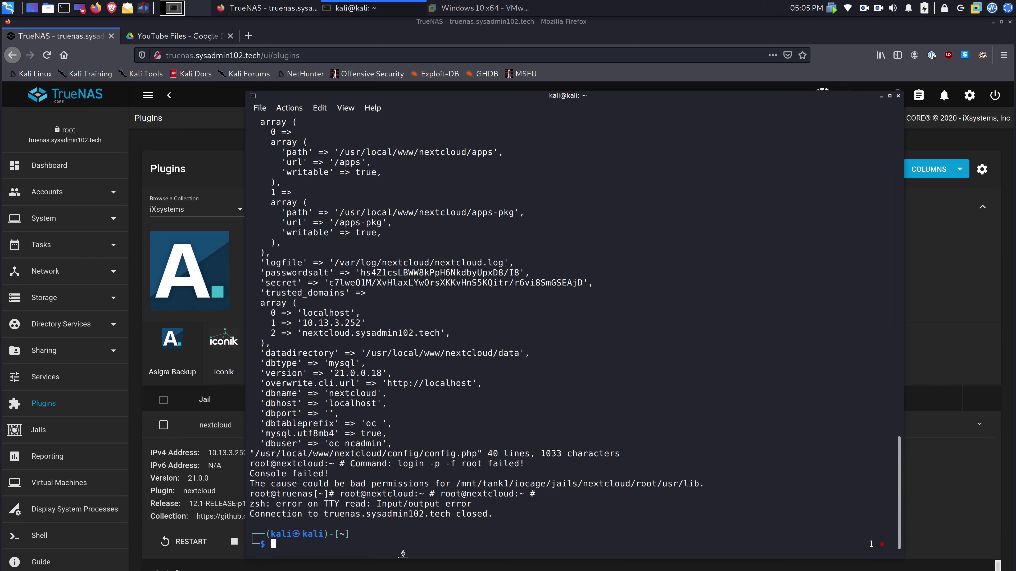
{"action": "key", "text": "Up"}
{"action": "key", "text": "Return"}
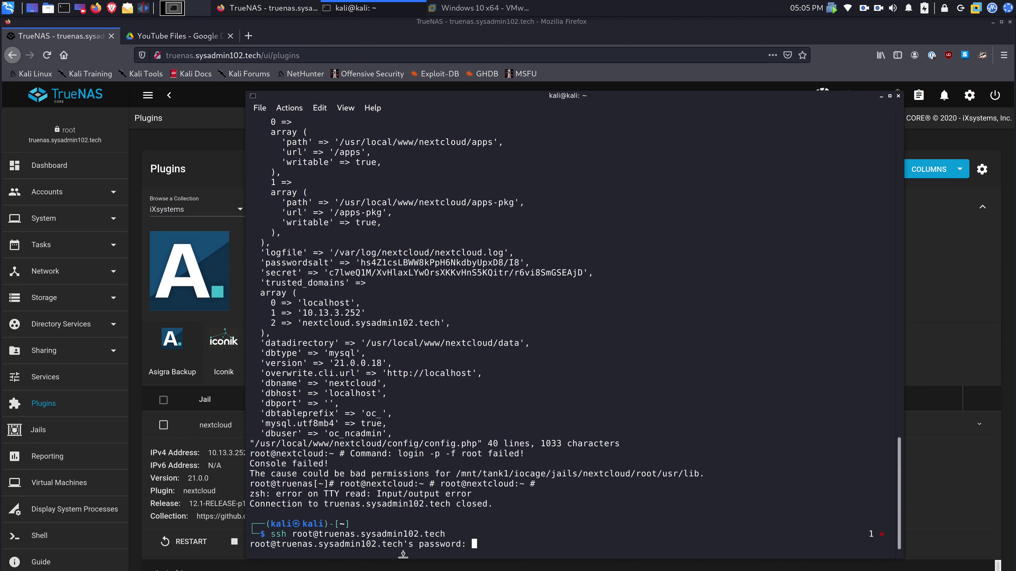
{"action": "key", "text": "Return"}
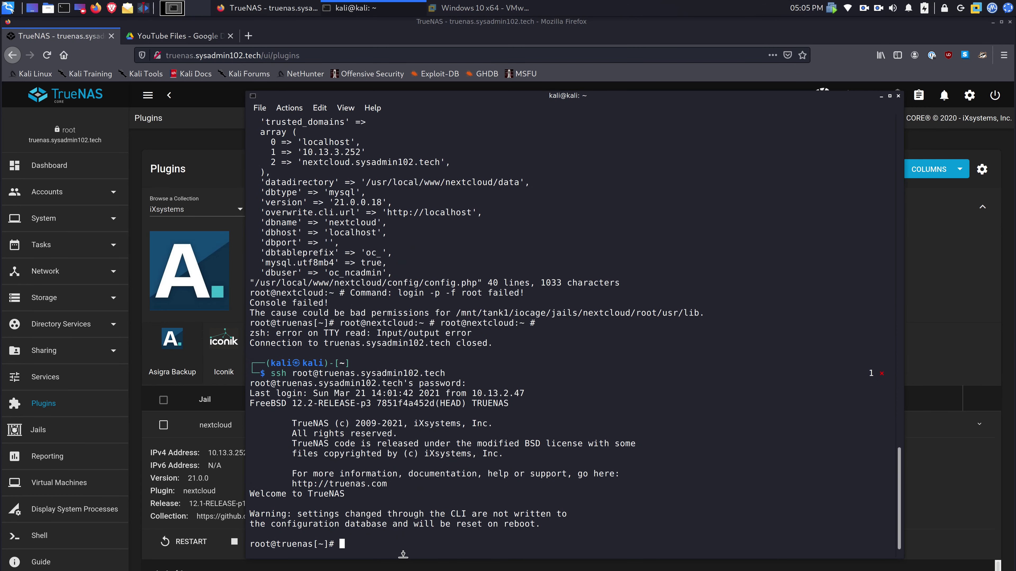
{"action": "type", "text": "iocage console nextcloud"}
{"action": "key", "text": "Return"}
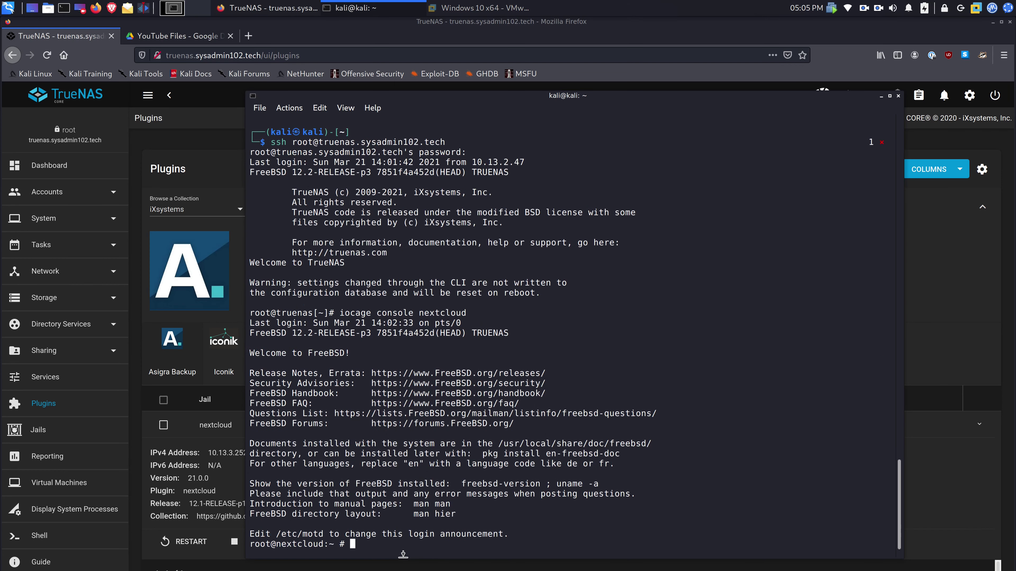
- In ee, add a comma after the '10.13.3.252' trusted domain in config.php and save
{"action": "type", "text": "ee /usr/local/www/nextcloud/config/config.php"}
{"action": "key", "text": "Return"}
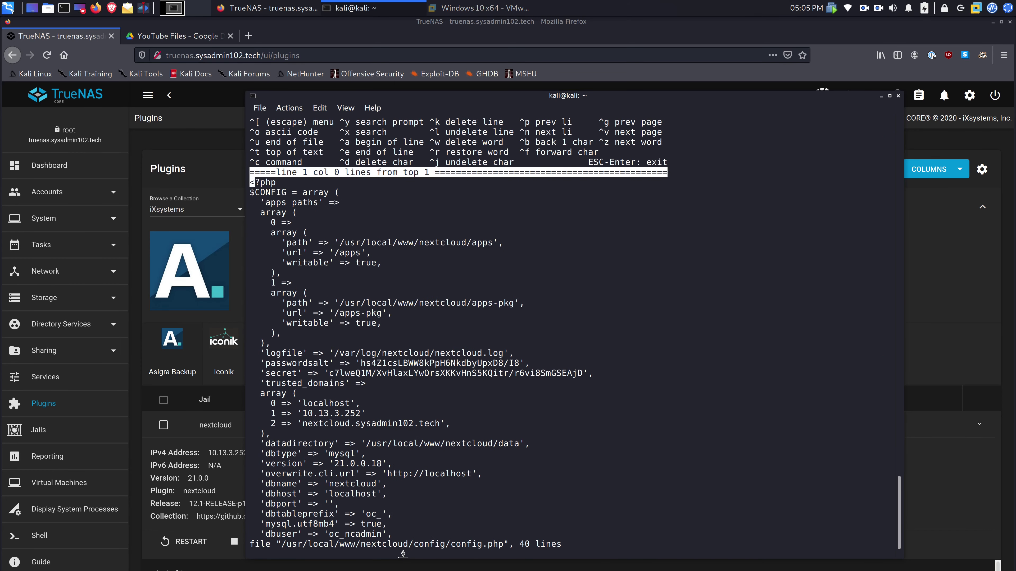
{"action": "key", "text": "Down"}
{"action": "key", "text": "Down"}
{"action": "key", "text": "Down"}
{"action": "key", "text": "Down"}
{"action": "key", "text": "Down"}
{"action": "key", "text": "Down"}
{"action": "key", "text": "Down"}
{"action": "key", "text": "Down"}
{"action": "key", "text": "Down"}
{"action": "key", "text": "Down"}
{"action": "key", "text": "Down"}
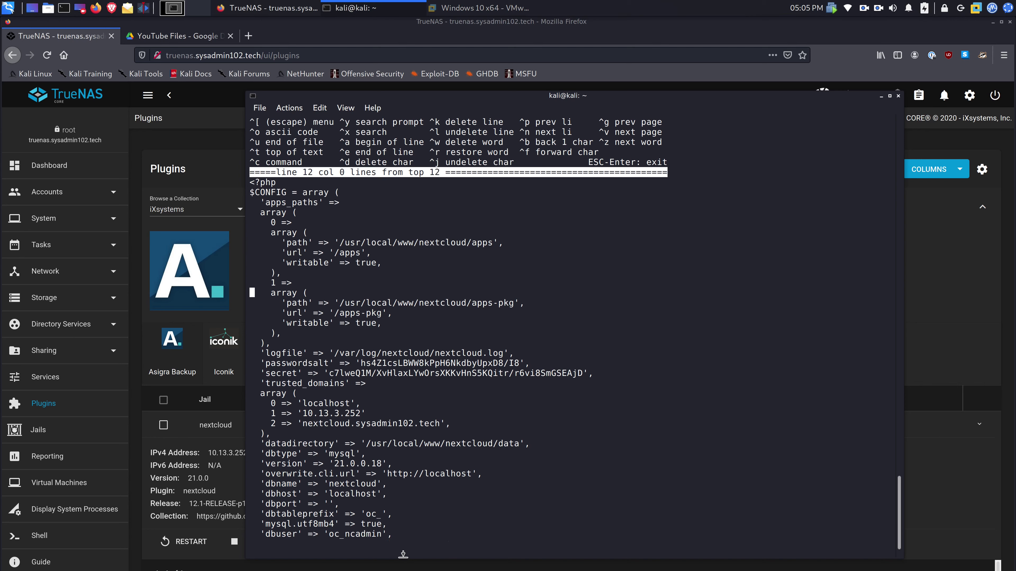
{"action": "key", "text": "Down"}
{"action": "key", "text": "Down"}
{"action": "key", "text": "Down"}
{"action": "key", "text": "Down"}
{"action": "key", "text": "Down"}
{"action": "key", "text": "Down"}
{"action": "key", "text": "Down"}
{"action": "key", "text": "Down"}
{"action": "key", "text": "Down"}
{"action": "key", "text": "Down"}
{"action": "key", "text": "Down"}
{"action": "key", "text": "Down"}
{"action": "key", "text": "Down"}
{"action": "key", "text": "Up"}
{"action": "key", "text": "Right"}
{"action": "key", "text": "Right"}
{"action": "key", "text": "Right"}
{"action": "key", "text": "Right"}
{"action": "key", "text": "Right"}
{"action": "key", "text": "Right"}
{"action": "key", "text": "Right"}
{"action": "key", "text": "Right"}
{"action": "key", "text": "Right"}
{"action": "key", "text": "Right"}
{"action": "key", "text": "Right"}
{"action": "key", "text": "Right"}
{"action": "key", "text": "Right"}
{"action": "key", "text": "Right"}
{"action": "key", "text": "Right"}
{"action": "key", "text": "Right"}
{"action": "key", "text": "Right"}
{"action": "key", "text": "Right"}
{"action": "key", "text": "Right"}
{"action": "key", "text": "Right"}
{"action": "key", "text": "Right"}
{"action": "key", "text": "Right"}
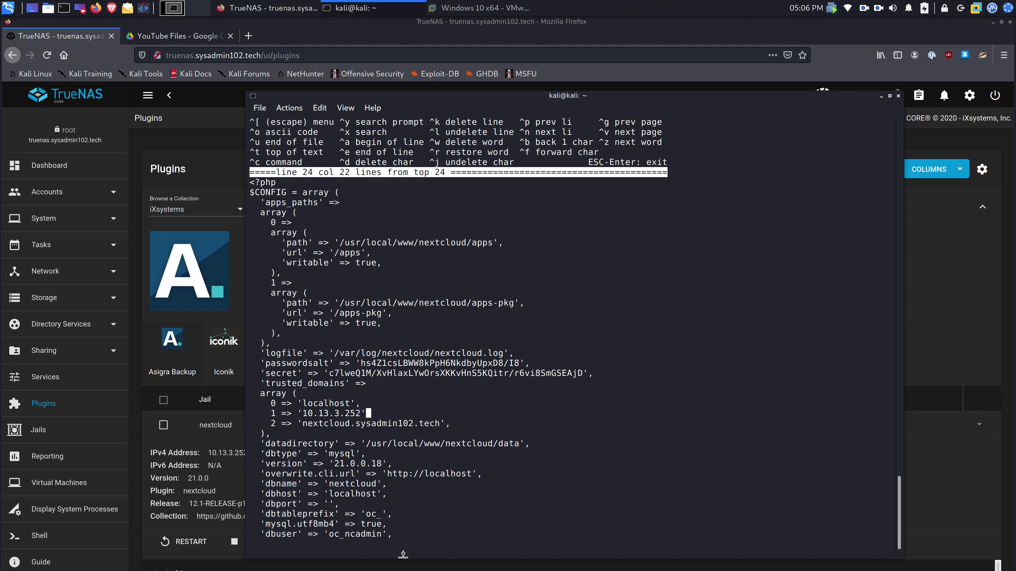
{"action": "type", "text": ","}
{"action": "key", "text": "Escape"}
{"action": "key", "text": "Return"}
{"action": "key", "text": "Return"}
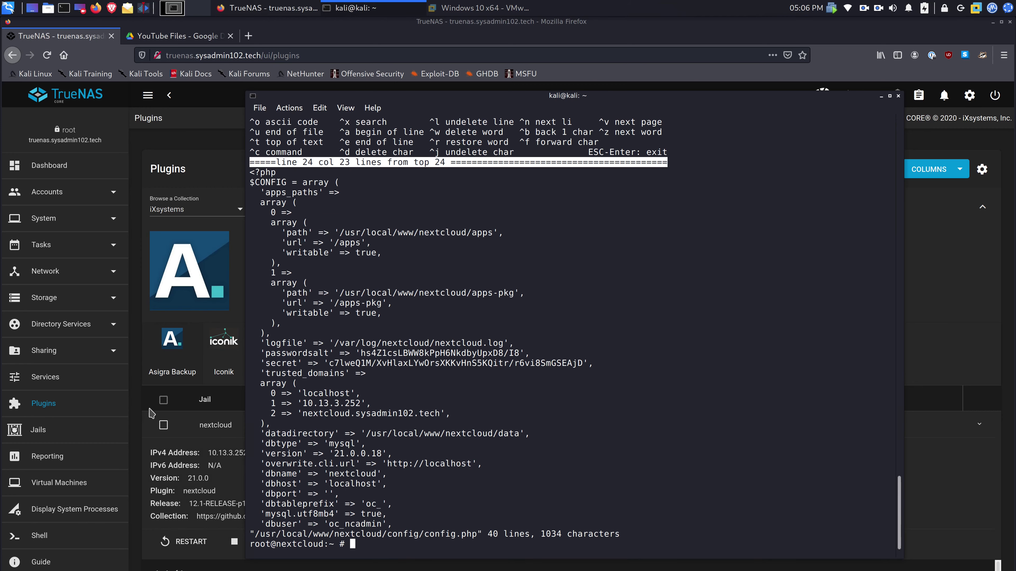
- Restart the nextcloud jail in TrueNAS and expand its details
{"action": "left_click", "coordinate": [138, 414]}
{"action": "left_click", "coordinate": [182, 542]}
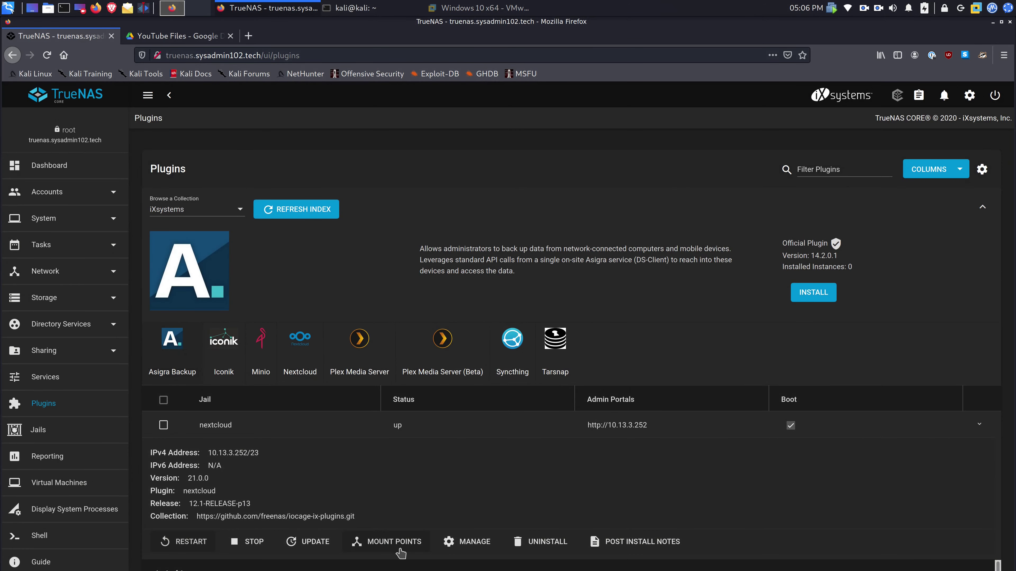
{"action": "left_click", "coordinate": [400, 548]}
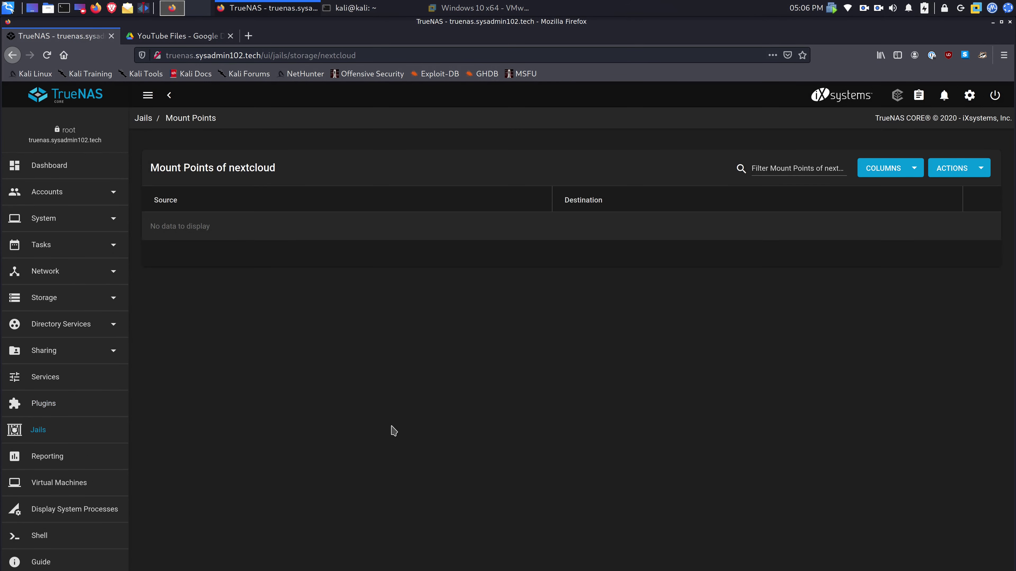
{"action": "left_click", "coordinate": [44, 404]}
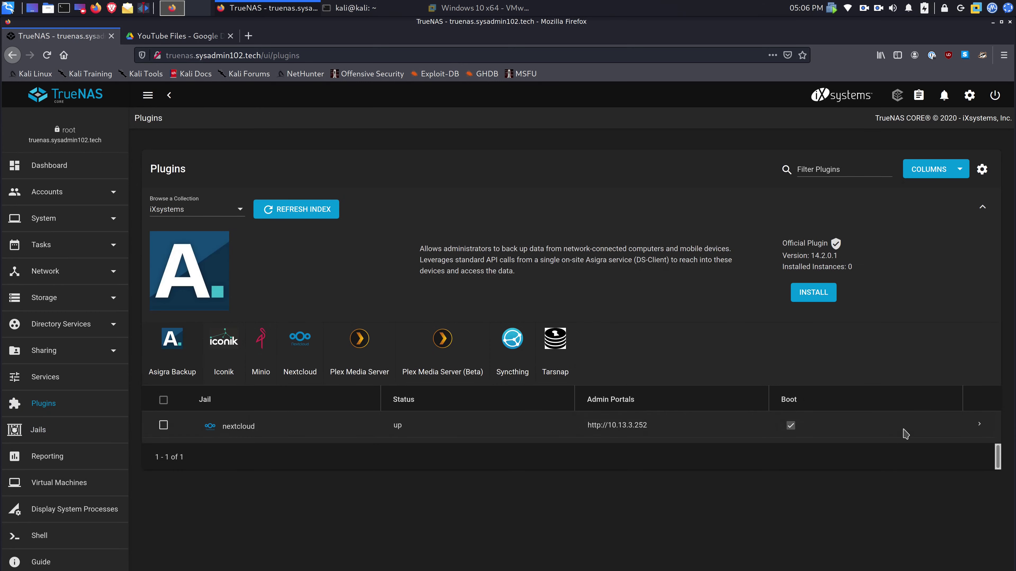
{"action": "left_click", "coordinate": [978, 425]}
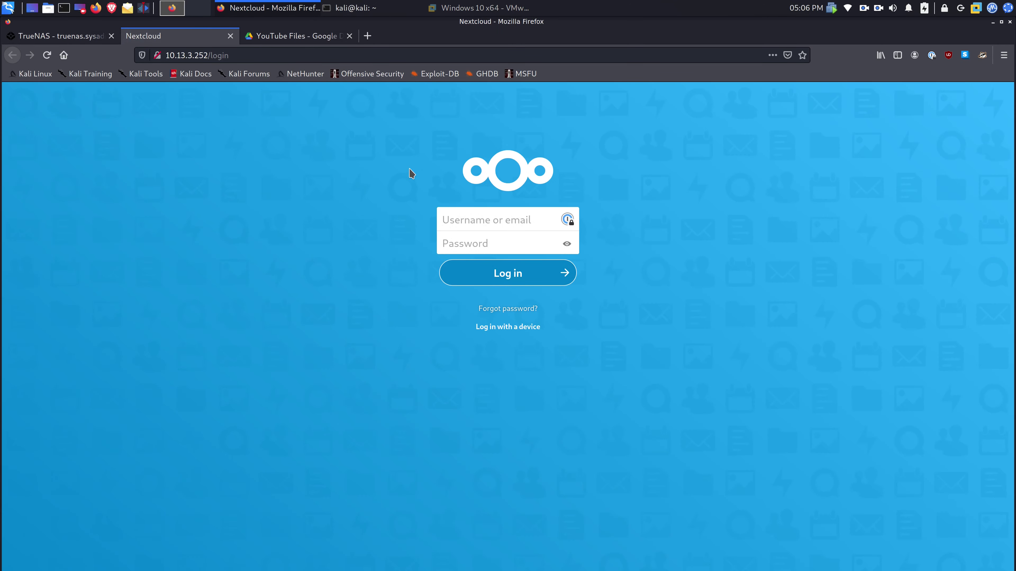
{"action": "left_click", "coordinate": [32, 36]}
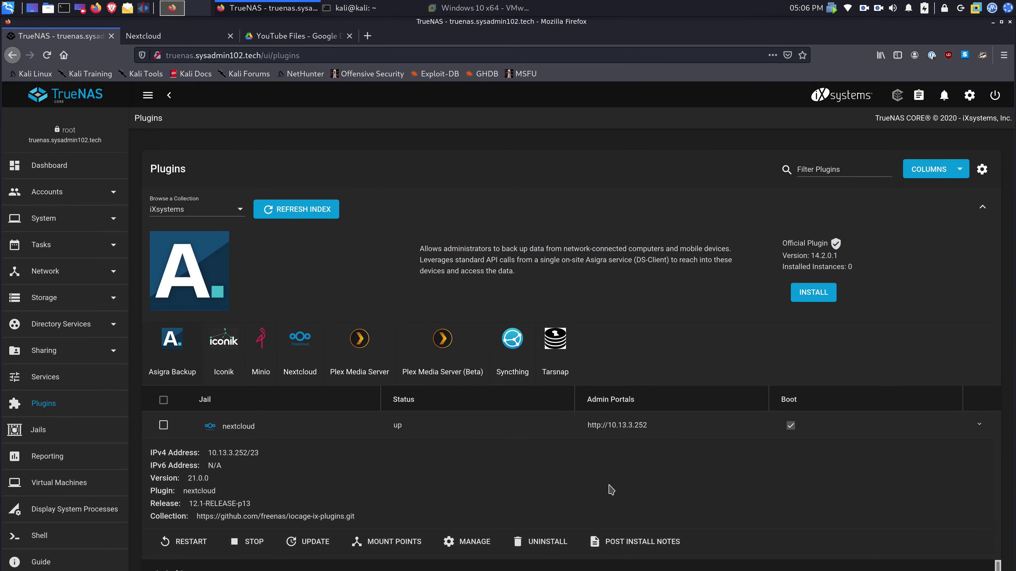
- Copy the admin password from the nextcloud post-install notes and go to the Nextcloud login tab
{"action": "left_click", "coordinate": [650, 542]}
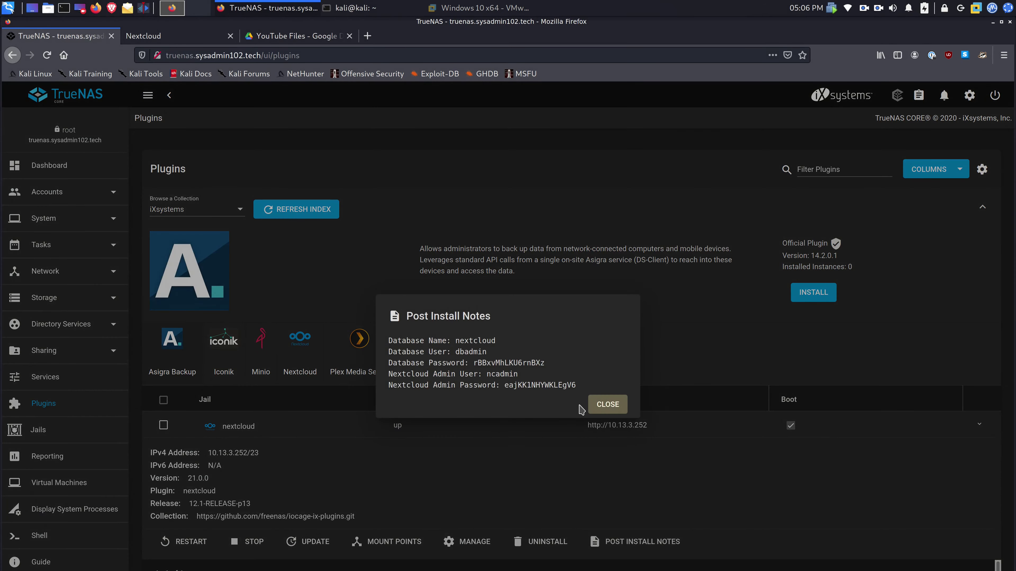
{"action": "left_click", "coordinate": [486, 375]}
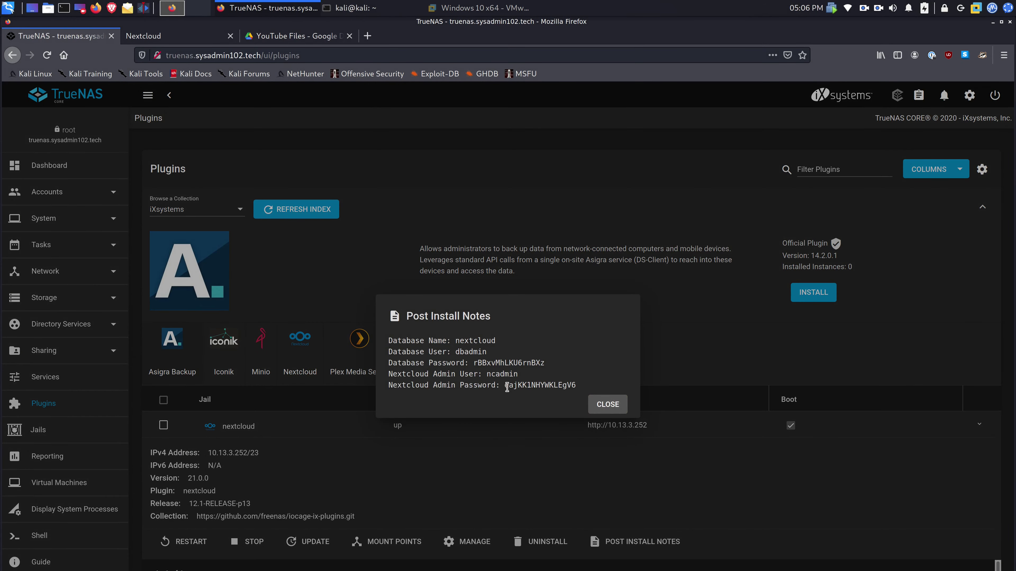
{"action": "left_click_drag", "start_coordinate": [502, 386], "coordinate": [579, 386]}
{"action": "right_click", "coordinate": [564, 387]}
{"action": "left_click", "coordinate": [579, 395]}
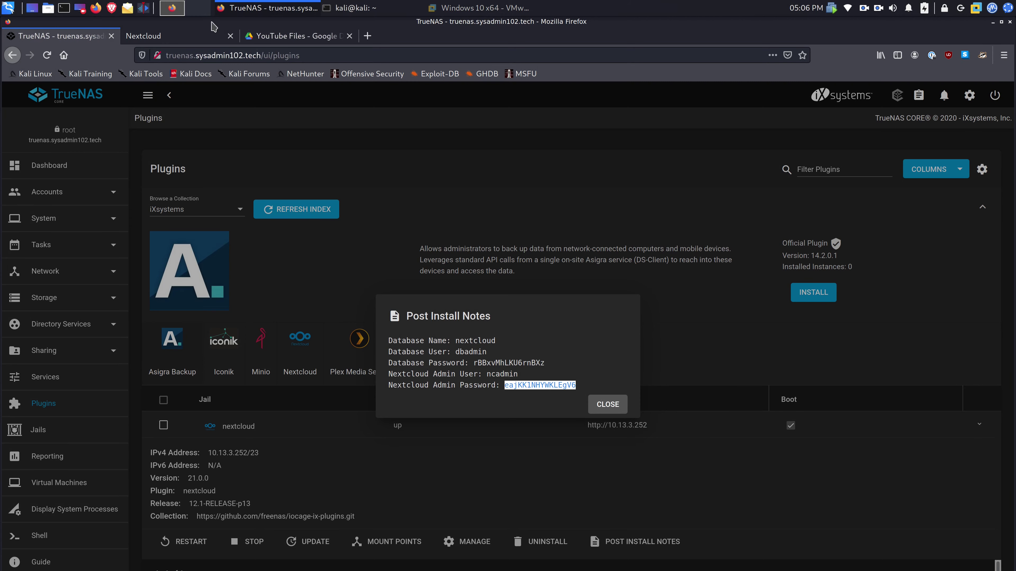
{"action": "left_click", "coordinate": [194, 35]}
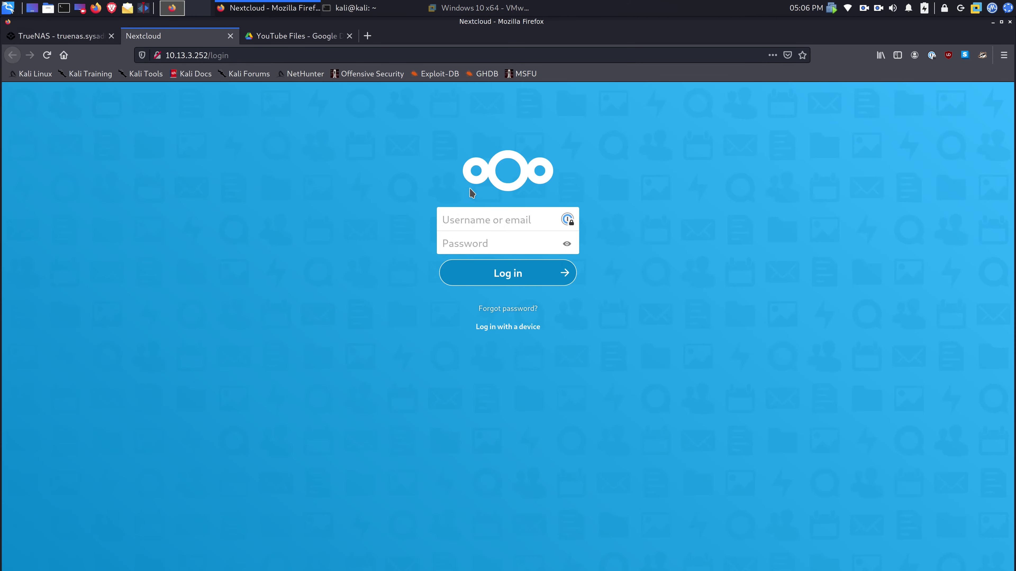
- Log in to Nextcloud as ncadmin with the copied password
{"action": "type", "text": "ncadmin"}
{"action": "key", "text": "Tab"}
{"action": "key", "text": "ctrl+v"}
{"action": "key", "text": "Return"}
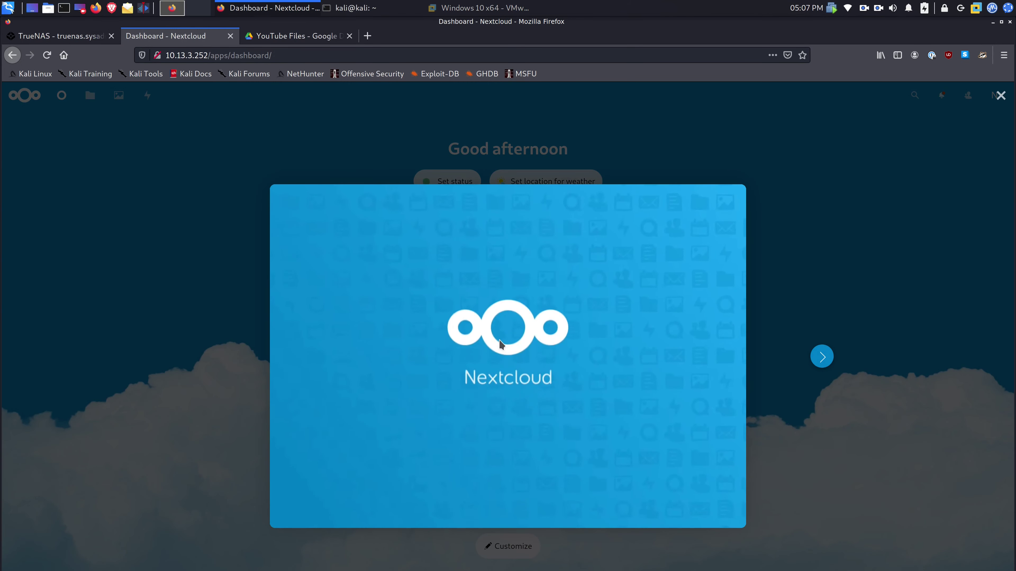
- Dismiss the welcome screen, confirm the default files list, and close the Nextcloud tab
{"action": "left_click", "coordinate": [466, 142]}
{"action": "left_click", "coordinate": [92, 95]}
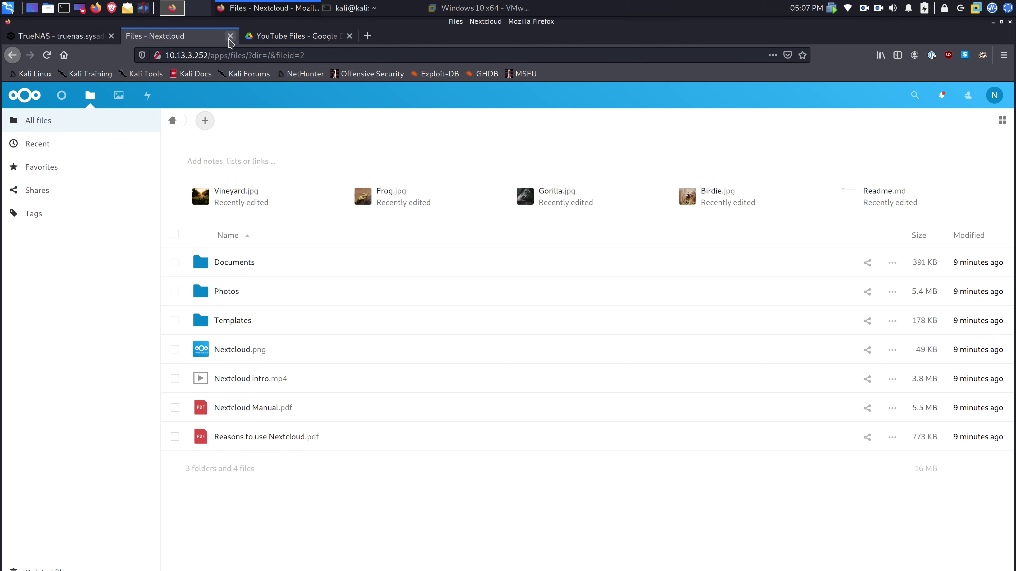
{"action": "left_click", "coordinate": [230, 36]}
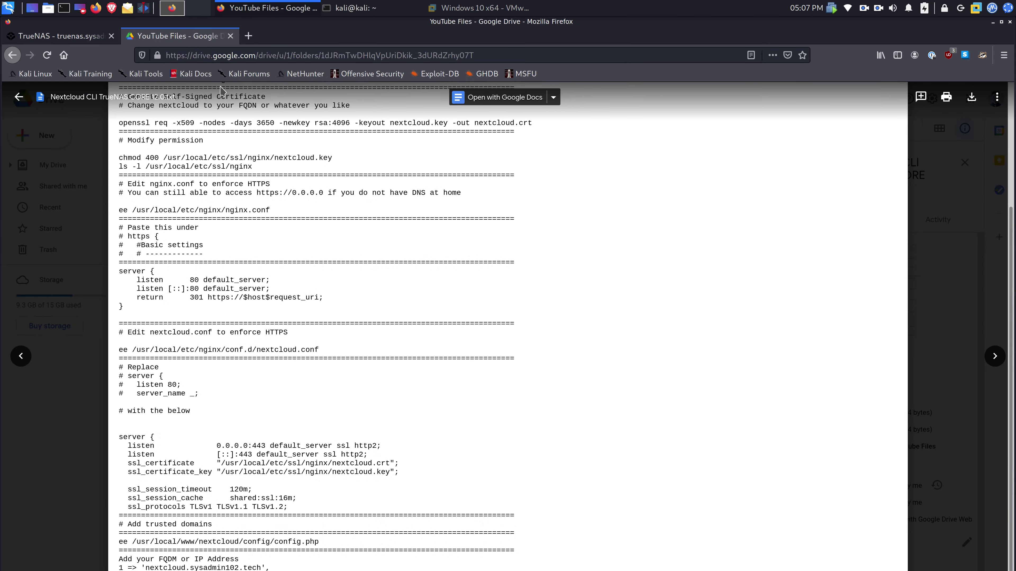
- Reconnect via SSH to TrueNAS and reopen the nextcloud jail console
{"action": "left_click", "coordinate": [353, 8]}
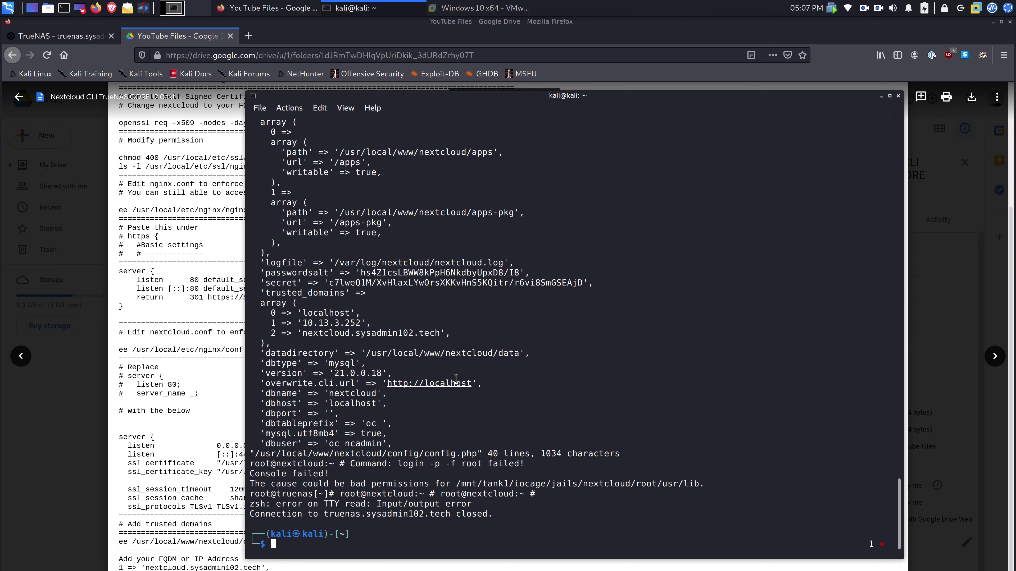
{"action": "key", "text": "Up"}
{"action": "key", "text": "Return"}
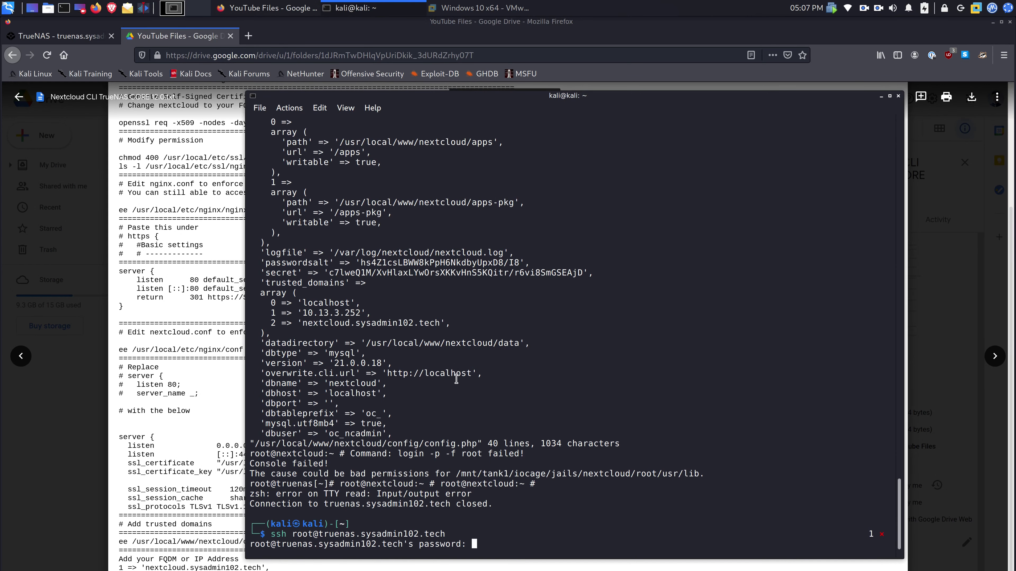
{"action": "key", "text": "Return"}
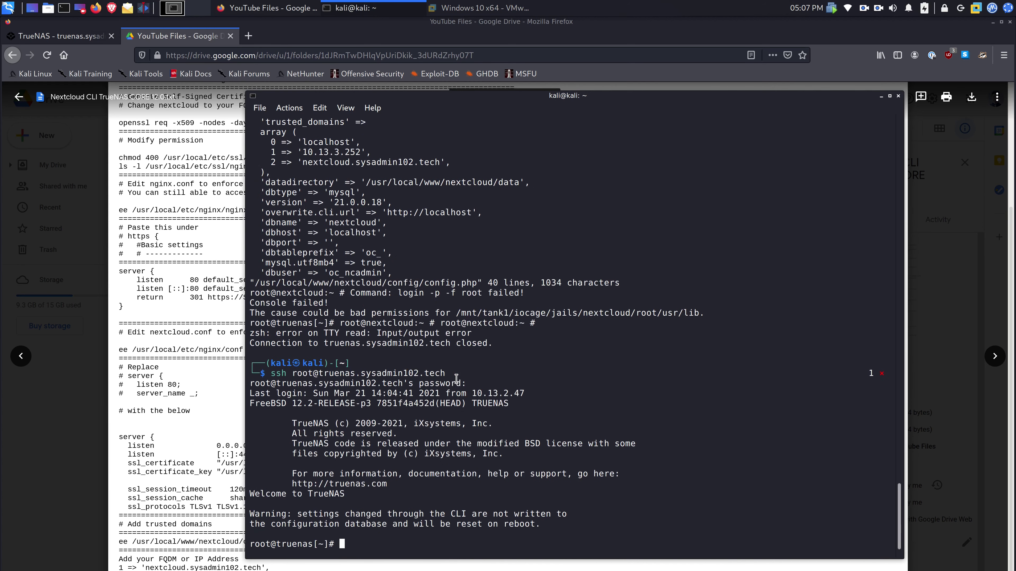
{"action": "key", "text": "Up"}
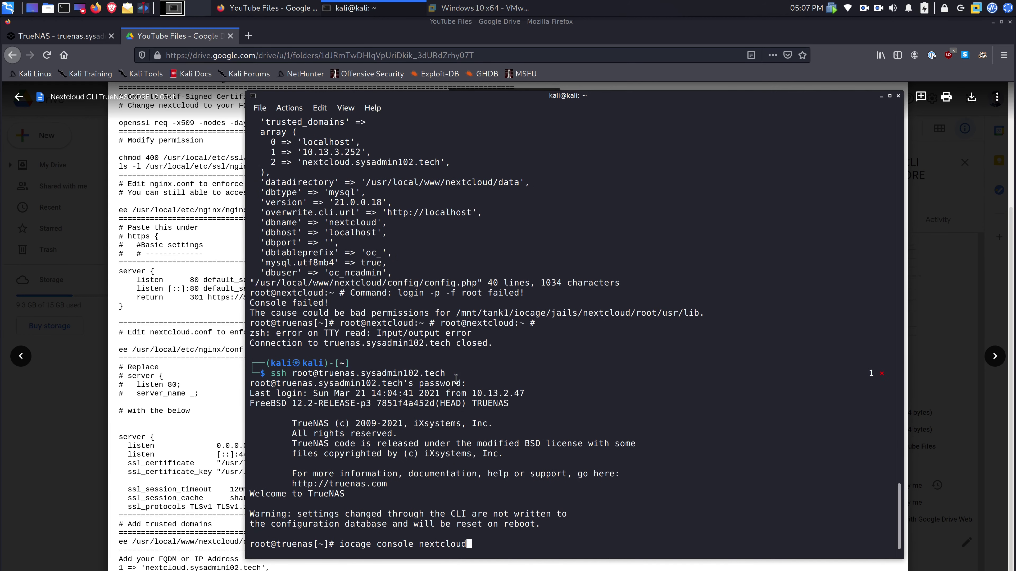
{"action": "key", "text": "Return"}
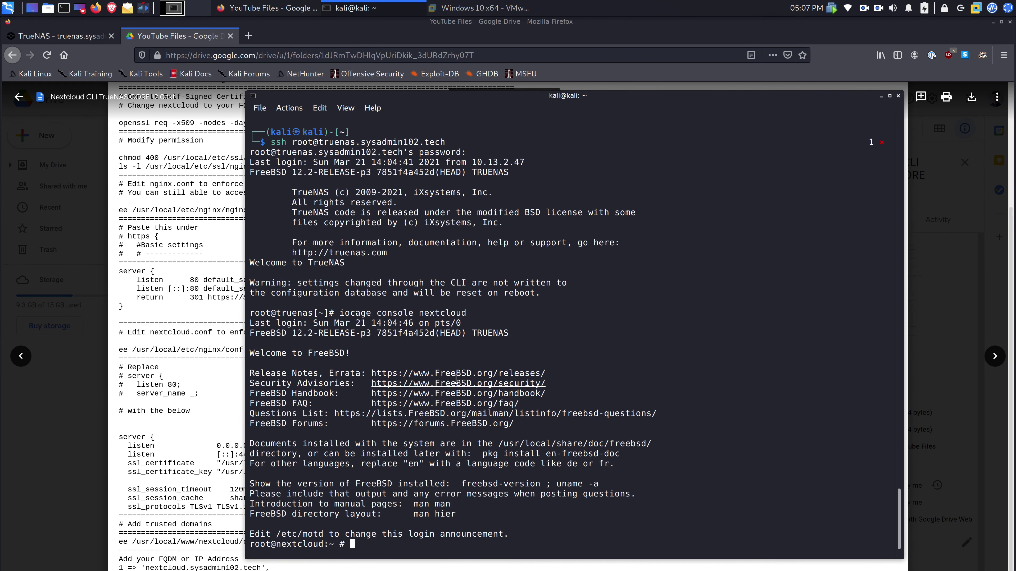
- Scroll the Drive instructions document back to its top
{"action": "left_click", "coordinate": [190, 248]}
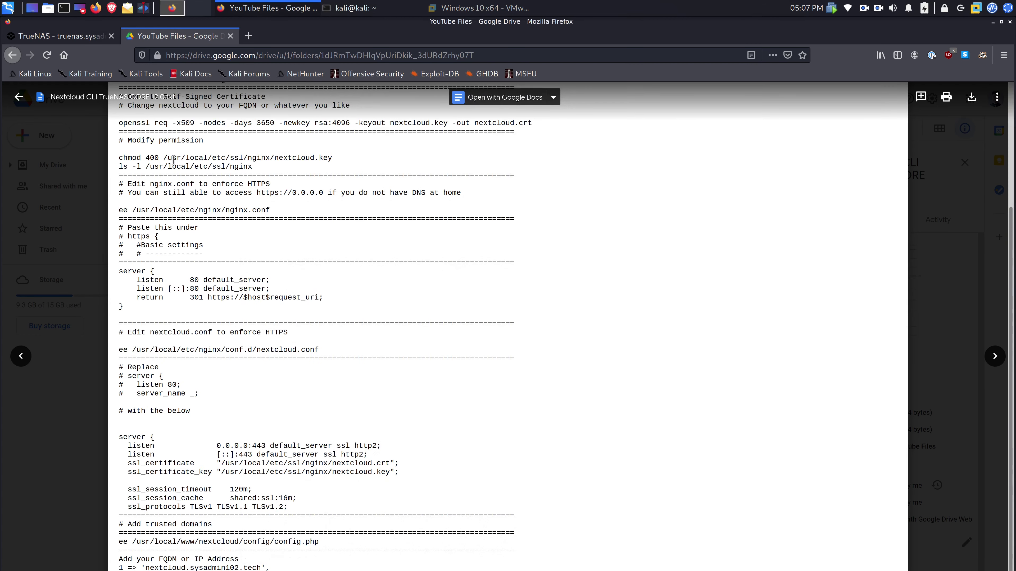
{"action": "scroll", "coordinate": [151, 148], "scroll_direction": "up", "scroll_amount": 2}
{"action": "scroll", "coordinate": [151, 148], "scroll_direction": "up", "scroll_amount": 1}
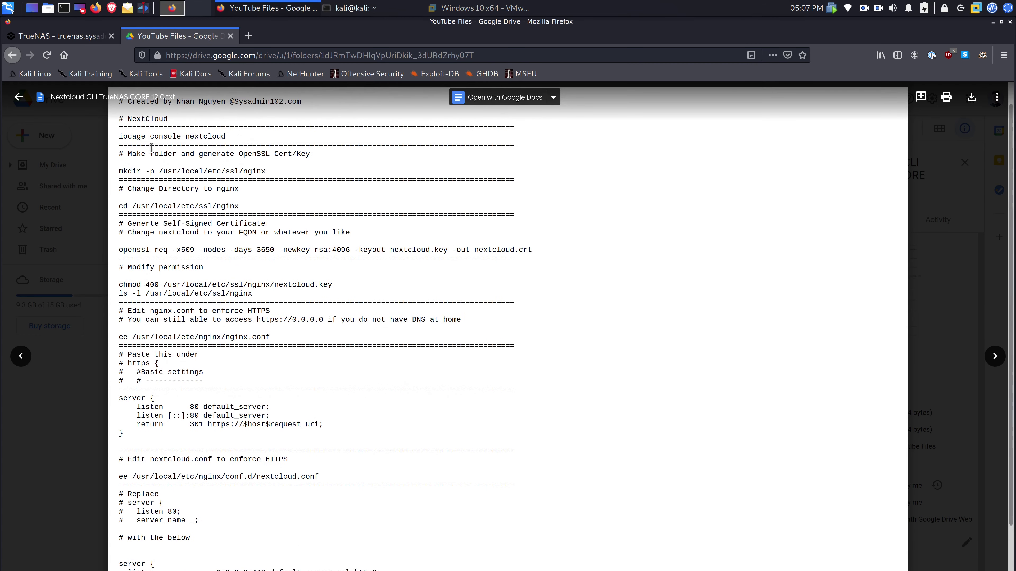
- Create the /usr/local/etc/ssl/nginx directory in the jail using the copied mkdir command
{"action": "triple_click", "coordinate": [264, 173]}
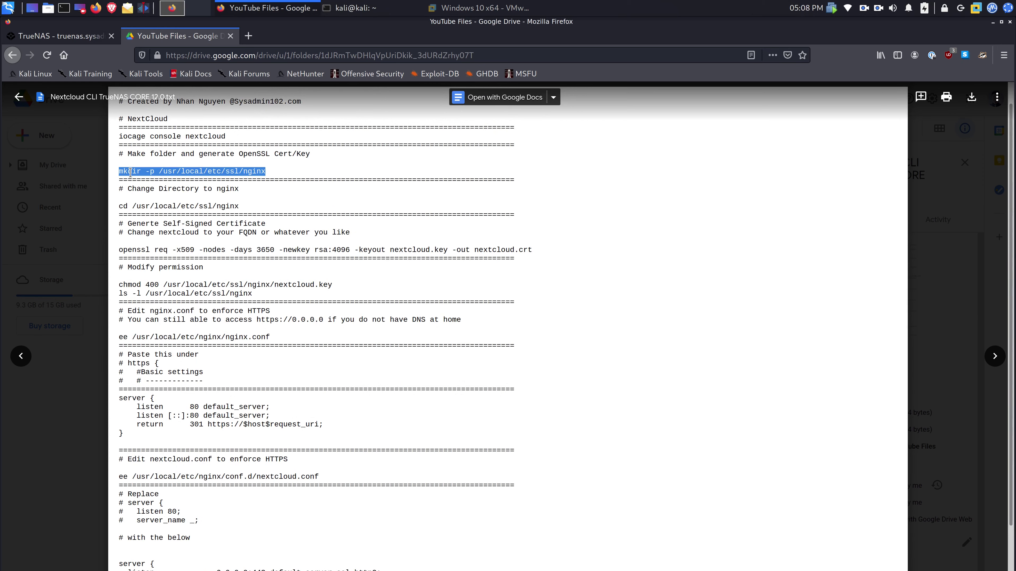
{"action": "key", "text": "alt+Tab"}
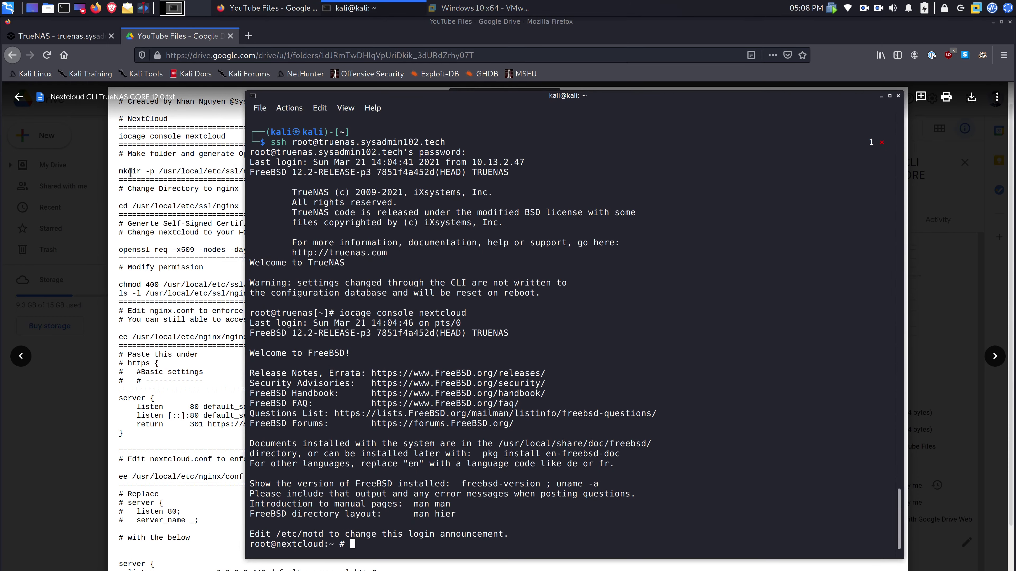
{"action": "key", "text": "ctrl+shift+v"}
{"action": "key", "text": "Return"}
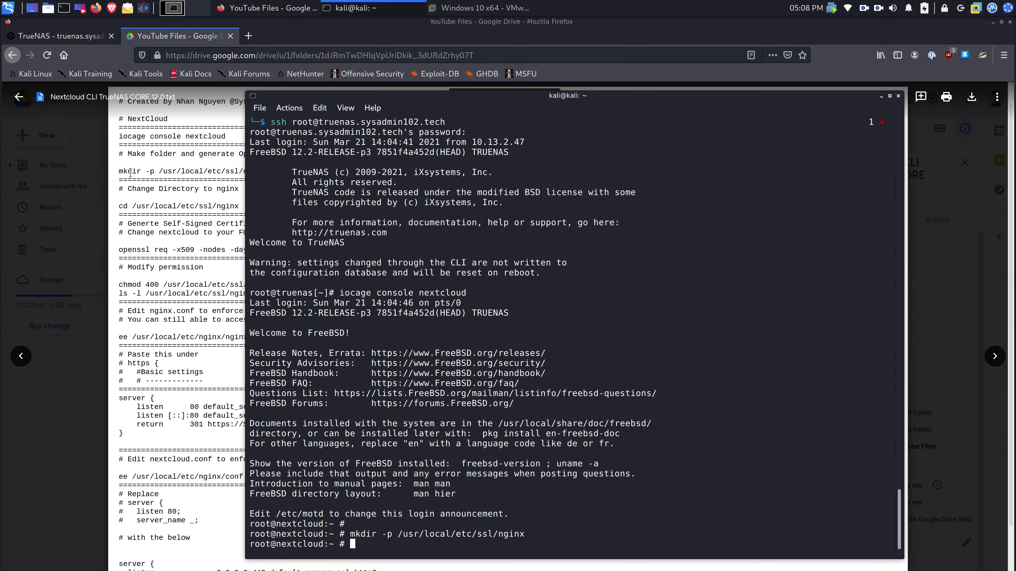
{"action": "key", "text": "alt+Tab"}
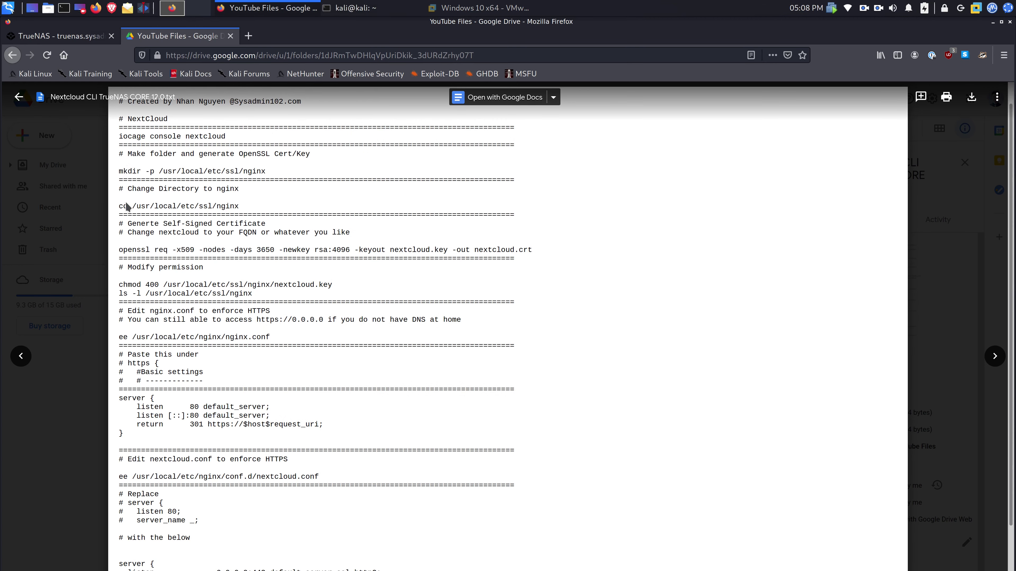
- Change the jail shell's directory to /usr/local/etc/ssl/nginx
{"action": "left_click_drag", "start_coordinate": [120, 206], "coordinate": [119, 212]}
{"action": "left_click", "coordinate": [239, 207]}
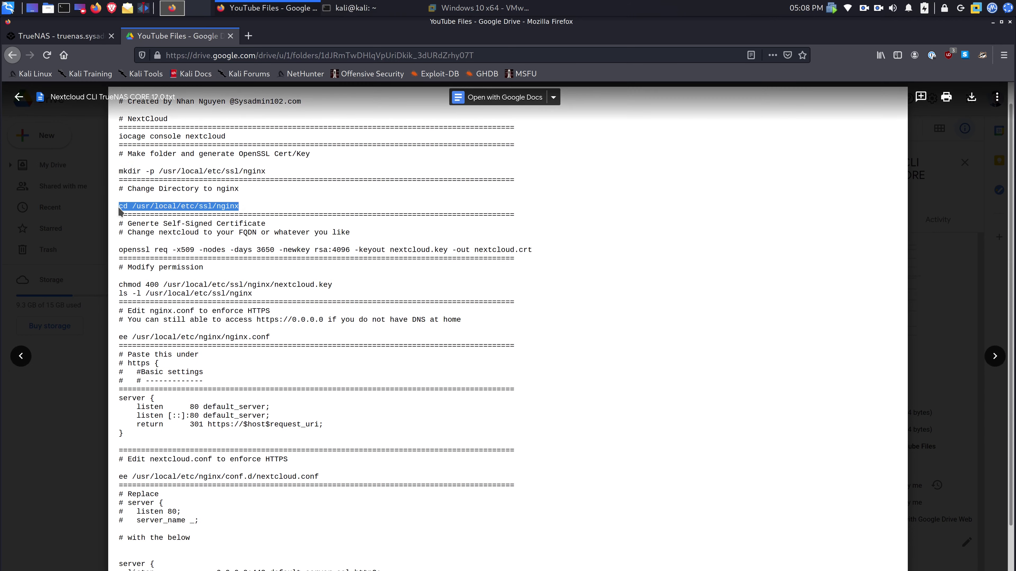
{"action": "key", "text": "alt+Tab"}
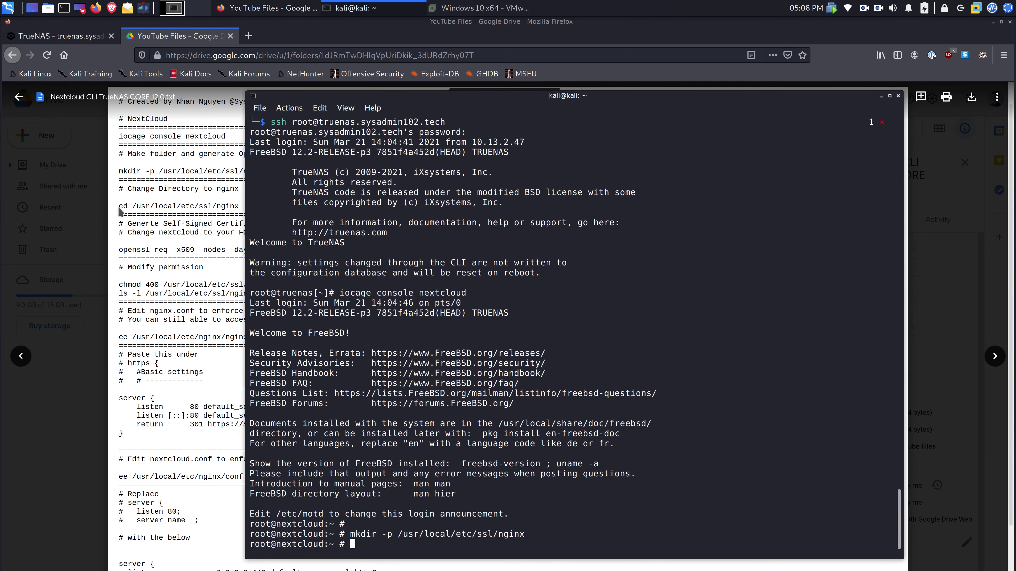
{"action": "key", "text": "ctrl+shift+v"}
{"action": "key", "text": "Return"}
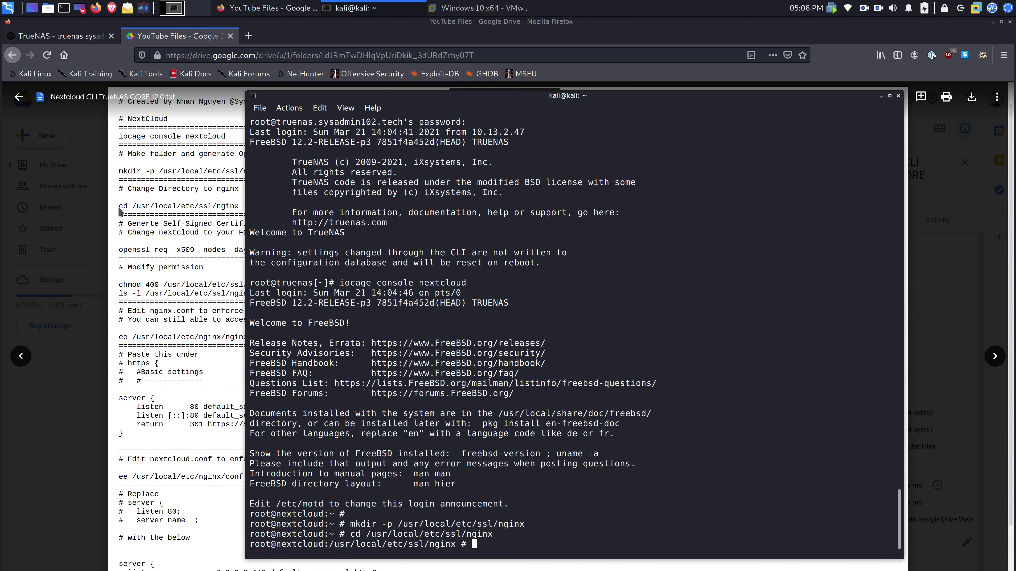
- Select the openssl self-signed certificate command in the Drive notes
{"action": "left_click", "coordinate": [119, 212]}
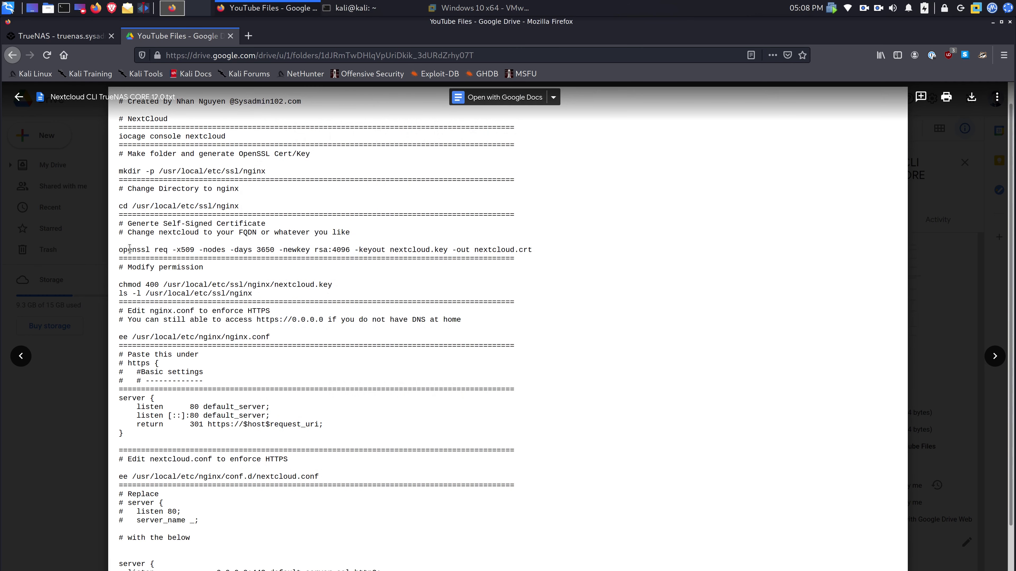
{"action": "left_click_drag", "start_coordinate": [118, 250], "coordinate": [275, 249]}
{"action": "left_click_drag", "start_coordinate": [371, 249], "coordinate": [456, 250]}
{"action": "left_click_drag", "start_coordinate": [531, 250], "coordinate": [115, 255]}
{"action": "key", "text": "ctrl+c"}
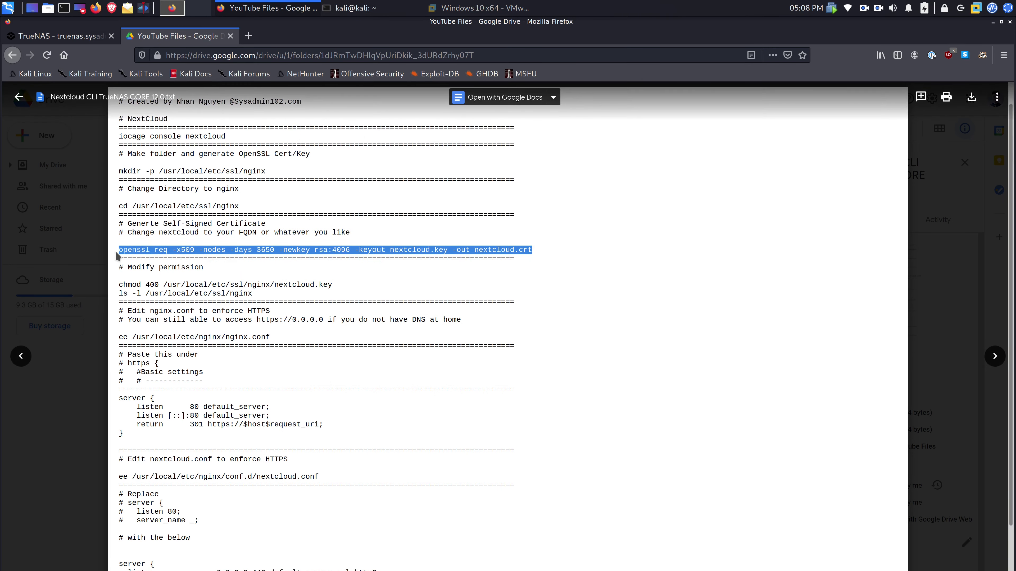
- Run the openssl req command and enter country US, state CA, locality San Jose
{"action": "key", "text": "alt+Tab"}
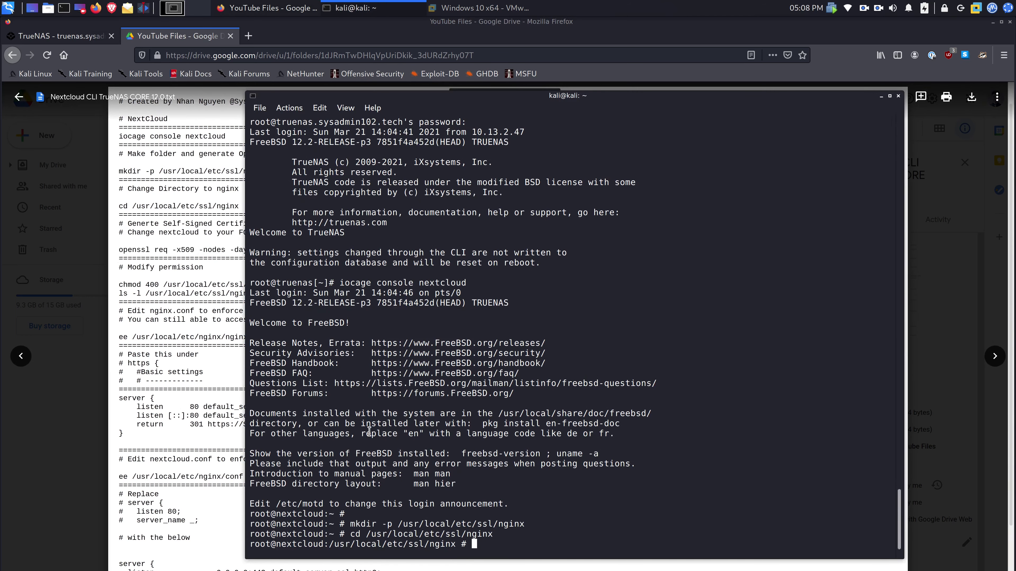
{"action": "key", "text": "ctrl+shift+v"}
{"action": "key", "text": "Return"}
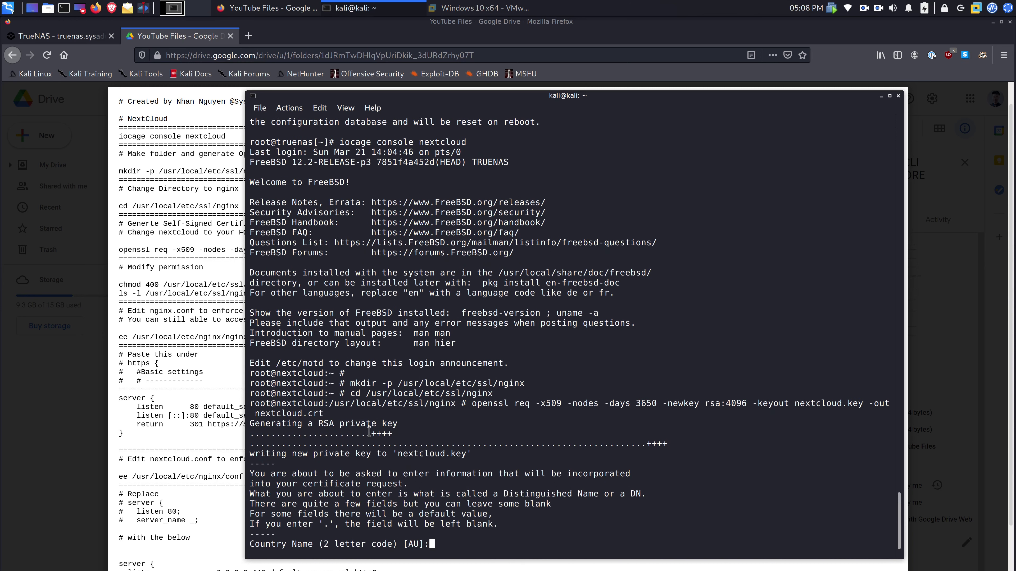
{"action": "type", "text": "US"}
{"action": "key", "text": "Return"}
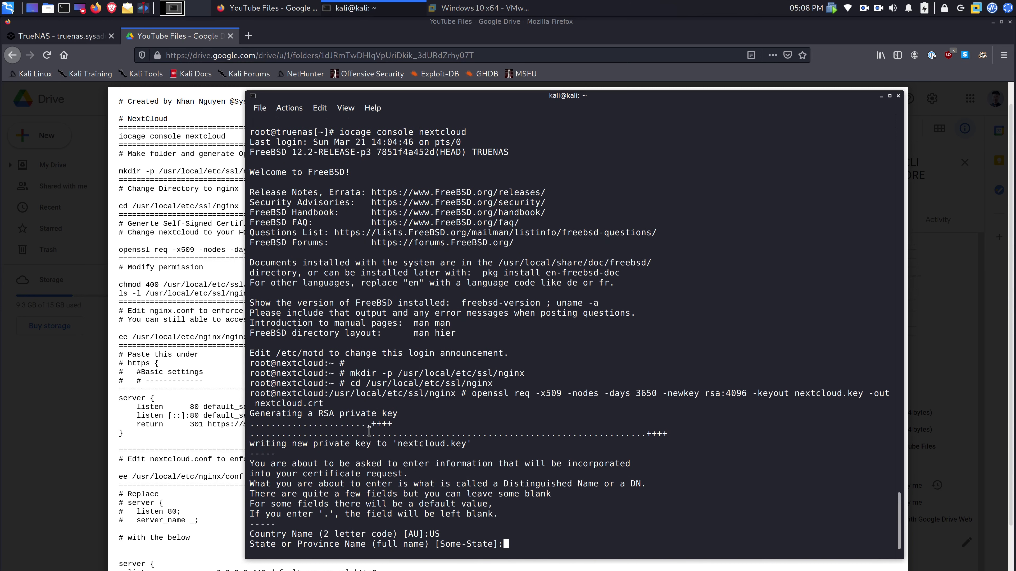
{"action": "type", "text": "CA"}
{"action": "key", "text": "Return"}
{"action": "type", "text": "San Jo"}
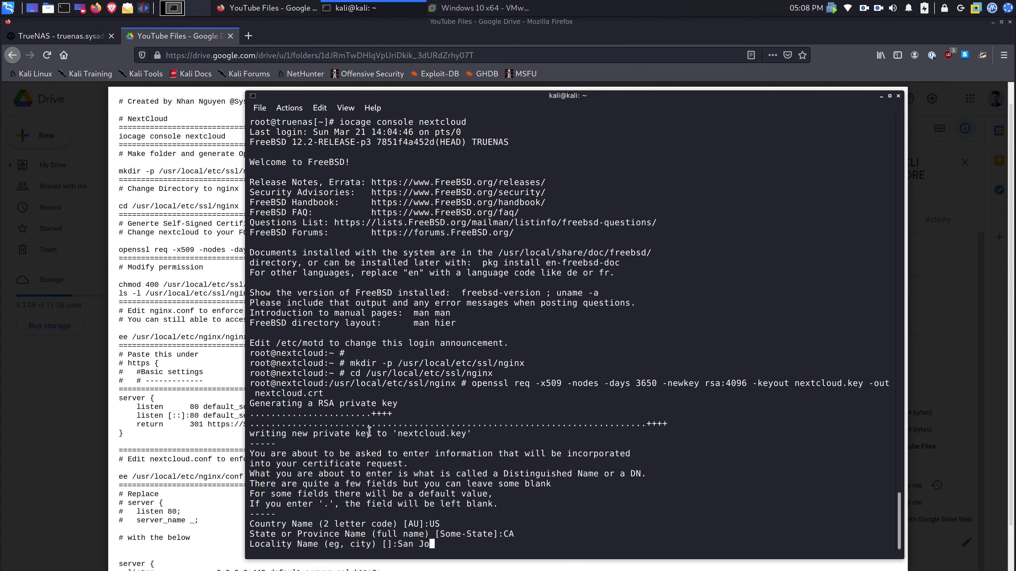
{"action": "type", "text": "se"}
{"action": "key", "text": "Return"}
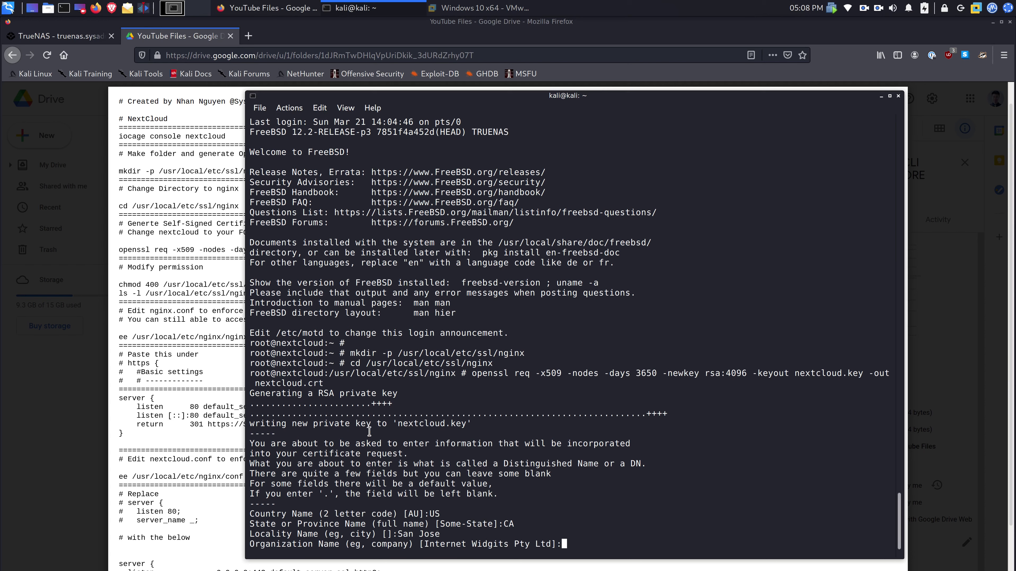
- Enter organization Sysadmin102, unit nextcloud, CN nextcloud.sysadmin102.tech and an admin e-mail; select the chmod line
{"action": "type", "text": "Sysadmin102"}
{"action": "key", "text": "Return"}
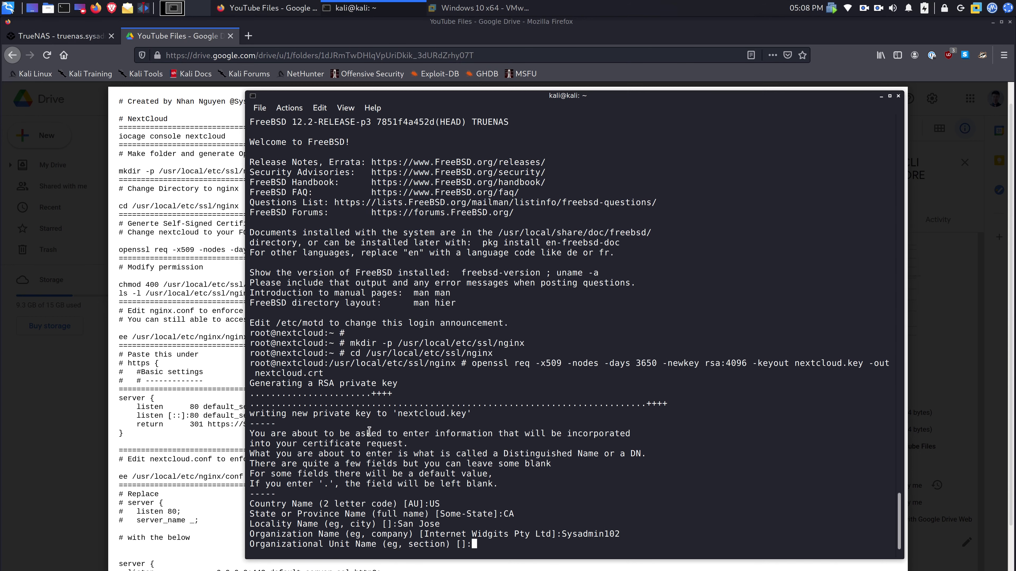
{"action": "type", "text": "nextcloud"}
{"action": "key", "text": "Return"}
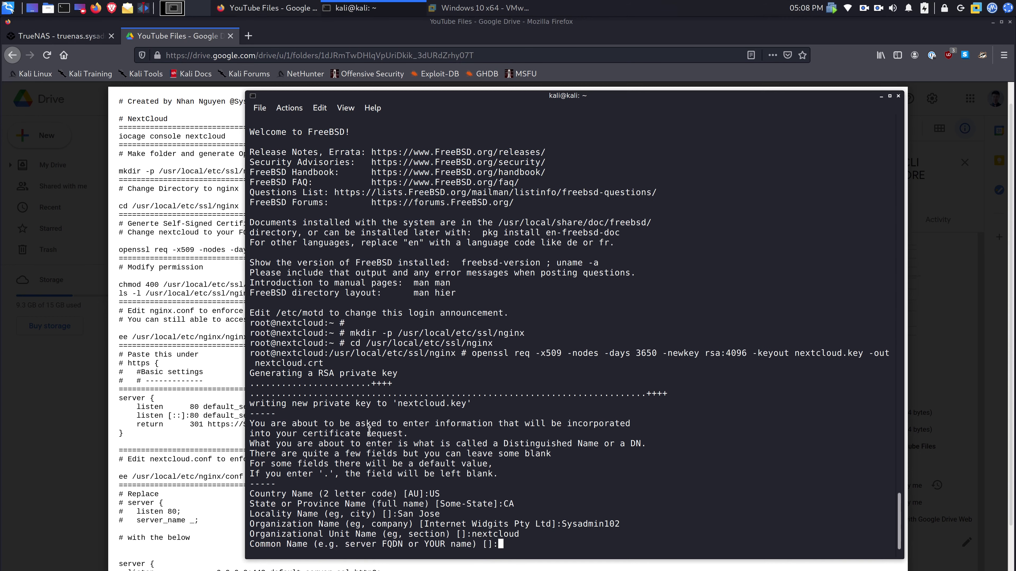
{"action": "type", "text": "nextcloud.sysadmin102.tech"}
{"action": "key", "text": "Return"}
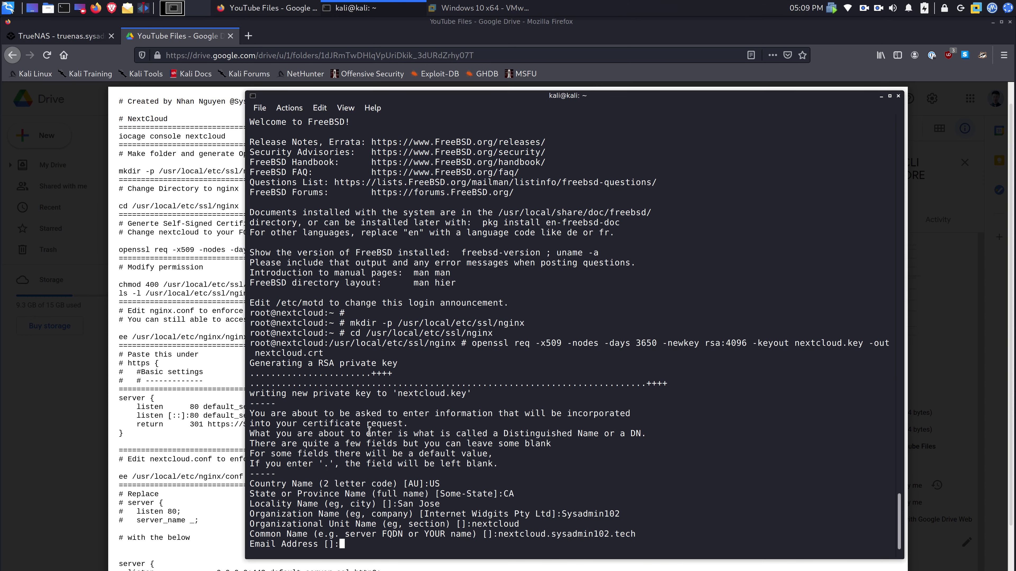
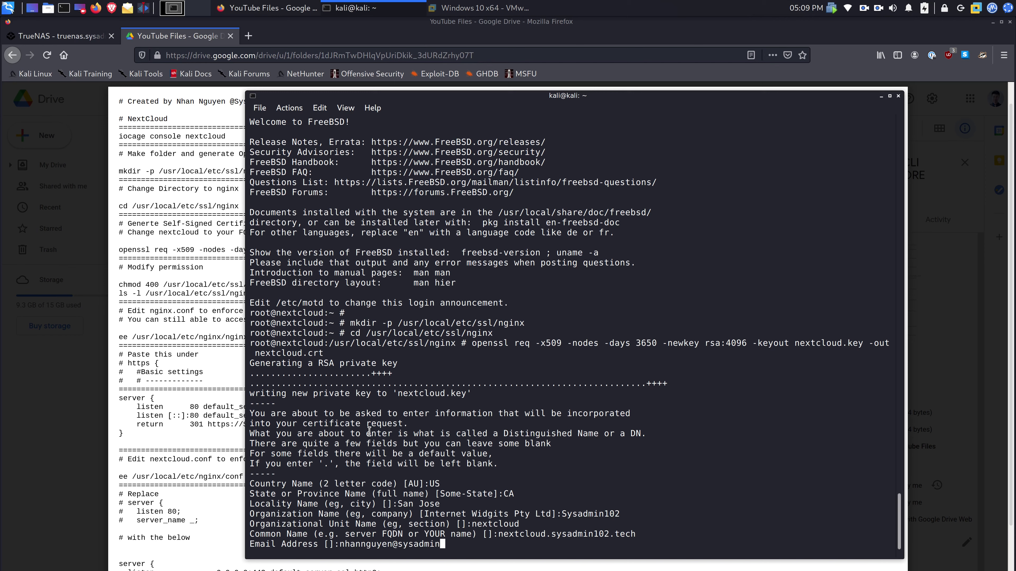
{"action": "key", "text": "Return"}
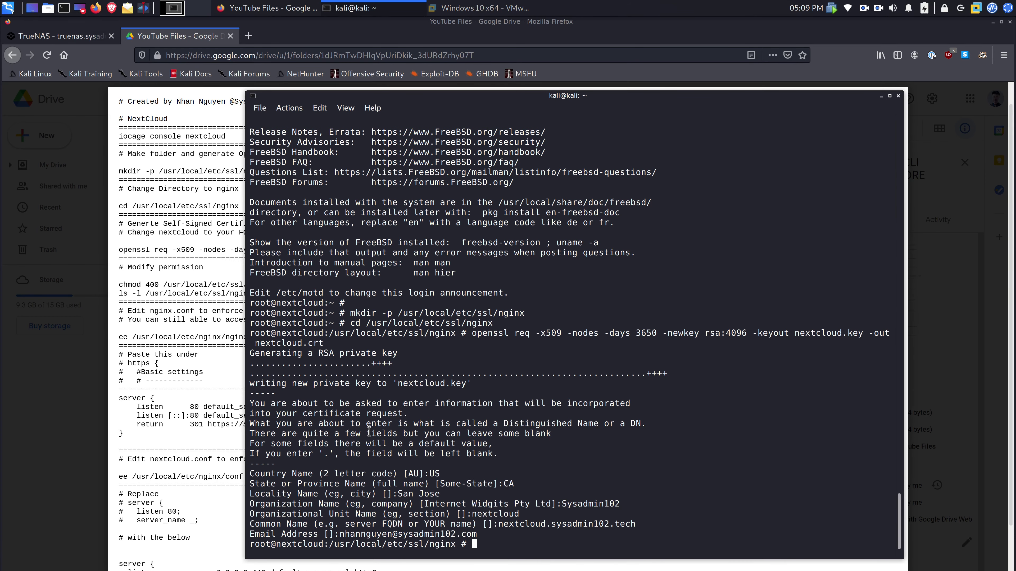
{"action": "key", "text": "alt+Tab"}
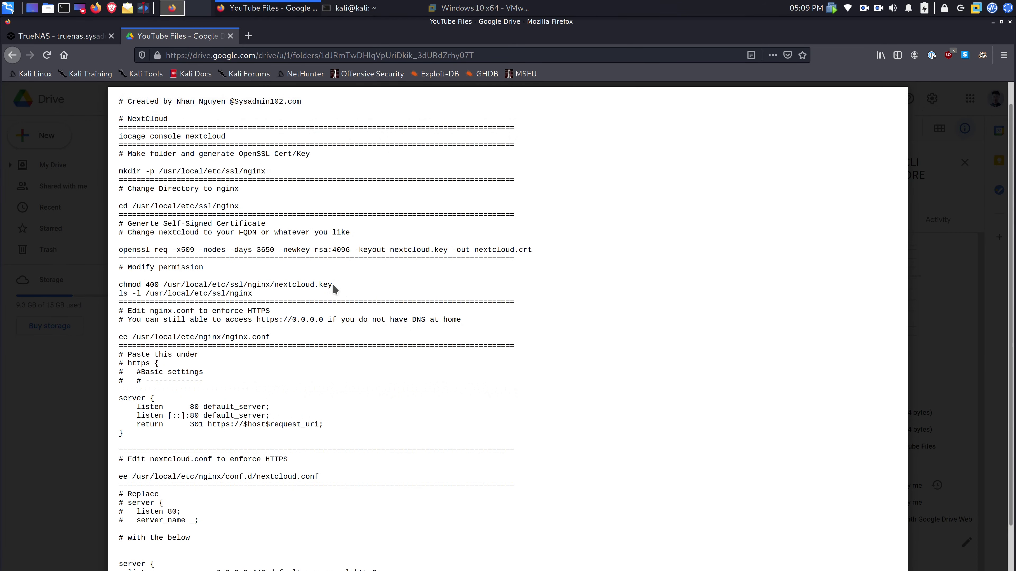
{"action": "left_click_drag", "start_coordinate": [333, 284], "coordinate": [119, 284]}
{"action": "key", "text": "ctrl+c"}
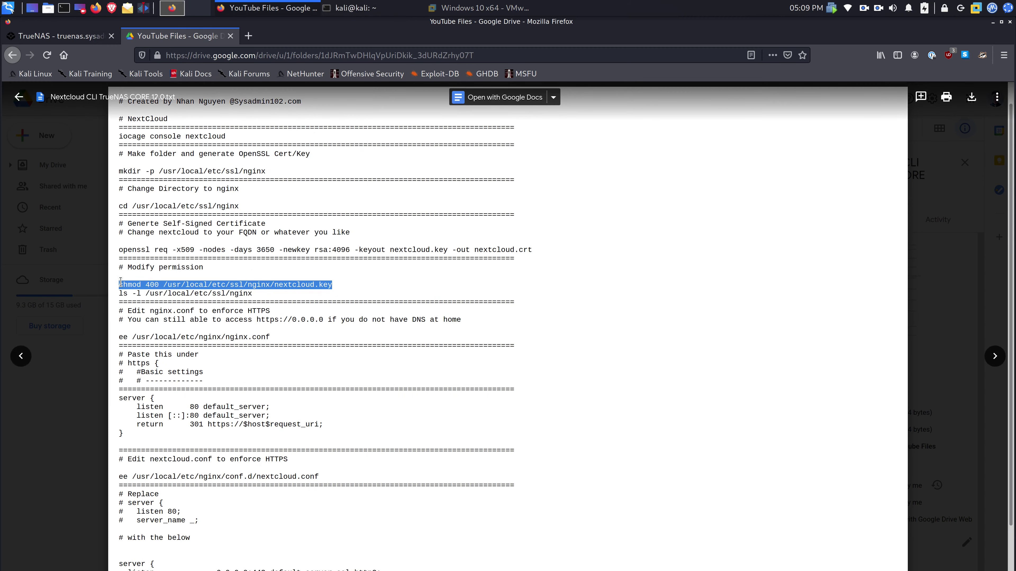
- Make nextcloud.key owner read-only with chmod 400
{"action": "key", "text": "alt+Tab"}
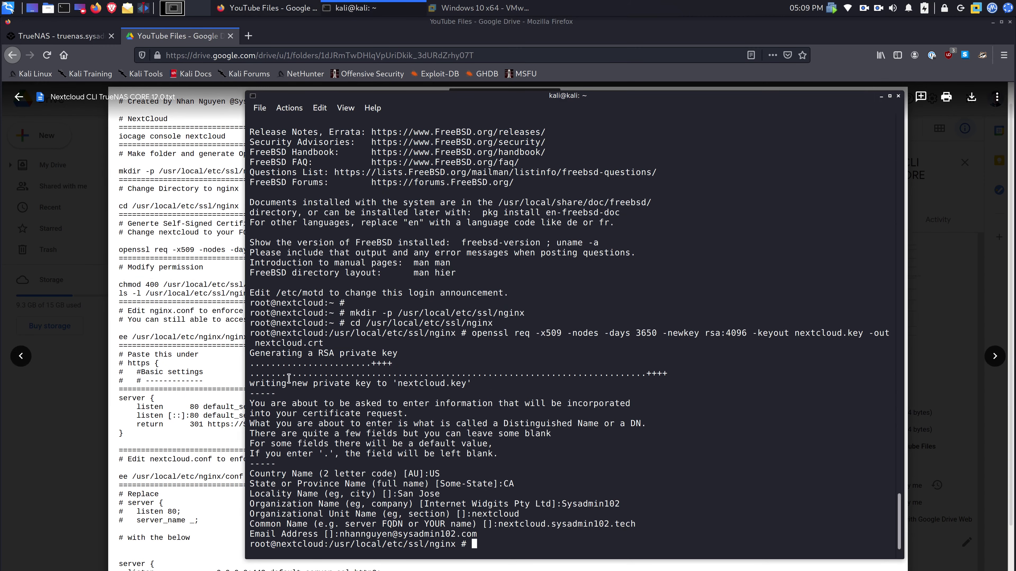
{"action": "middle_click", "coordinate": [385, 437]}
{"action": "key", "text": "Return"}
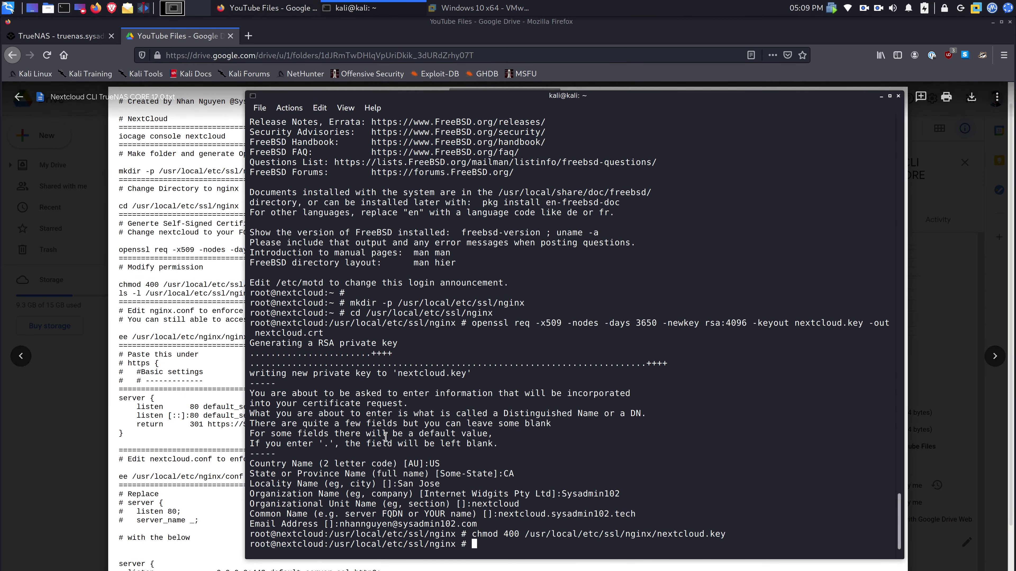
- Confirm nextcloud.crt and nextcloud.key with ls -l, then select the ee nginx.conf command
{"action": "left_click", "coordinate": [205, 319]}
{"action": "left_click_drag", "start_coordinate": [120, 294], "coordinate": [251, 295]}
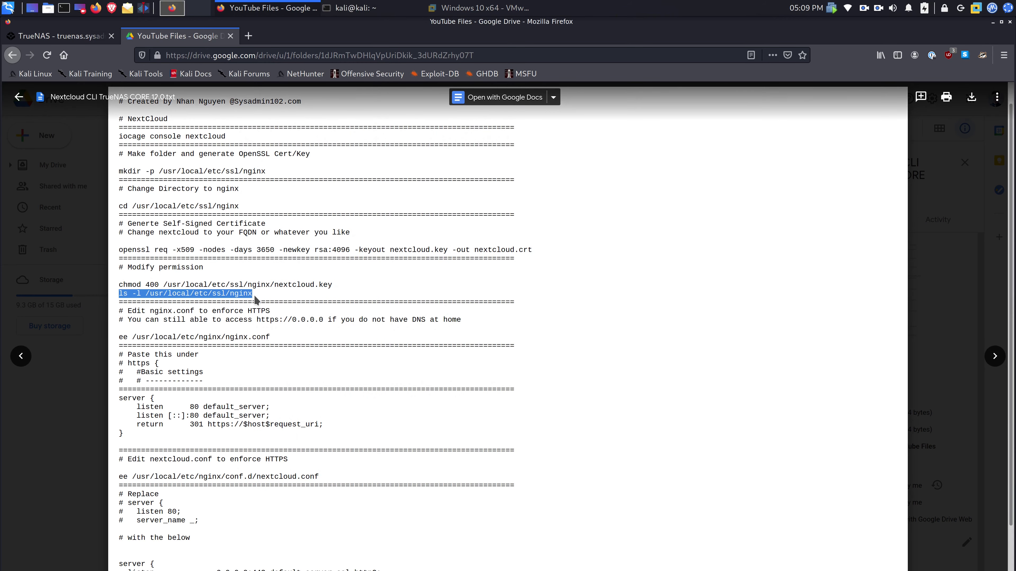
{"action": "key", "text": "alt+Tab"}
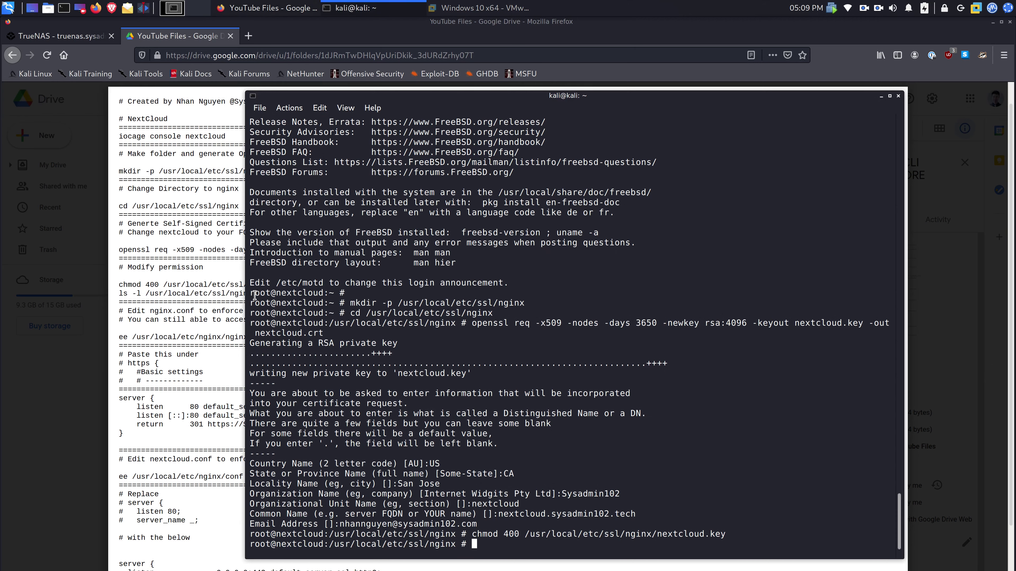
{"action": "middle_click", "coordinate": [255, 295]}
{"action": "key", "text": "Return"}
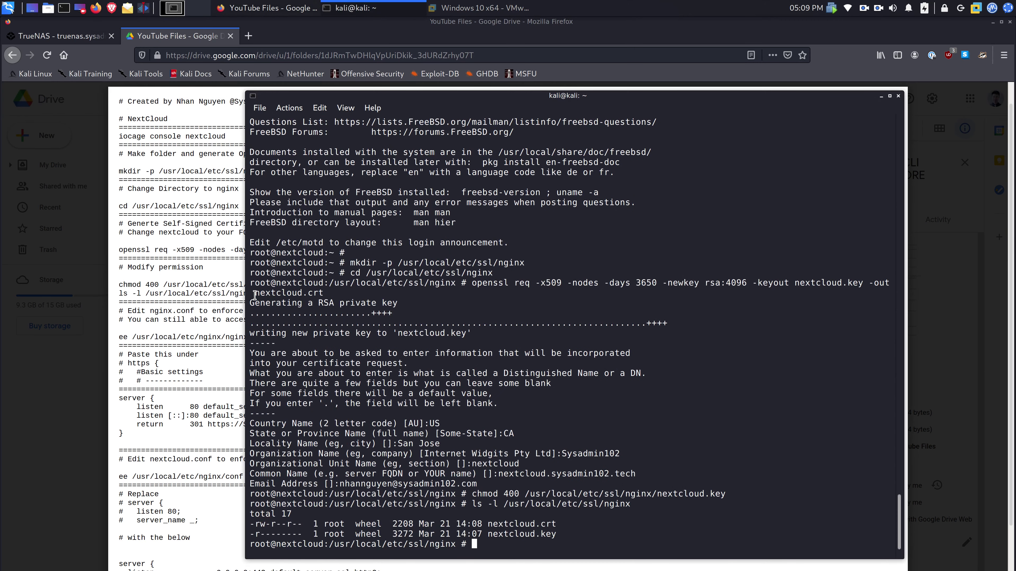
{"action": "left_click", "coordinate": [168, 355]}
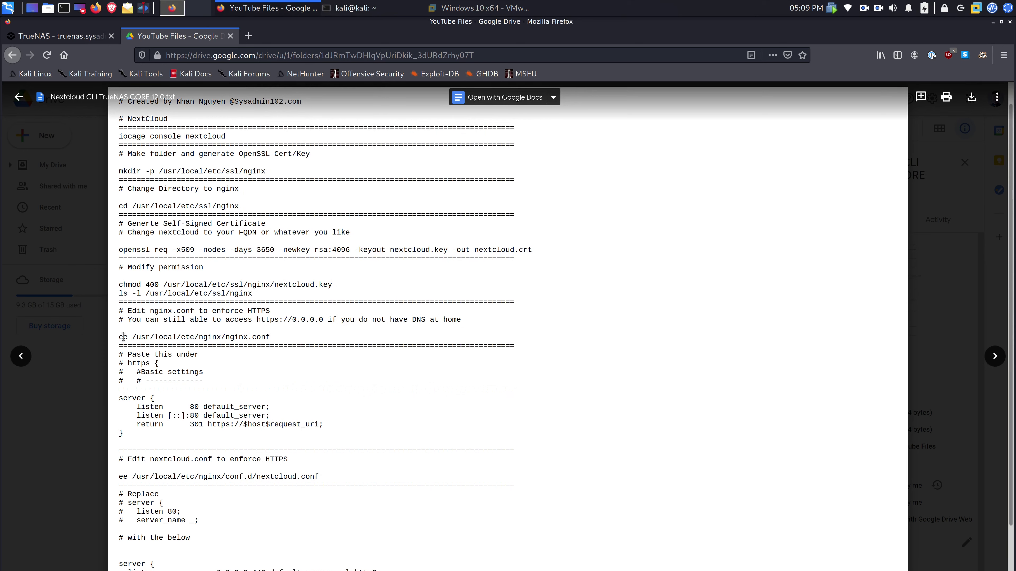
{"action": "left_click_drag", "start_coordinate": [119, 337], "coordinate": [272, 344]}
{"action": "key", "text": "ctrl+c"}
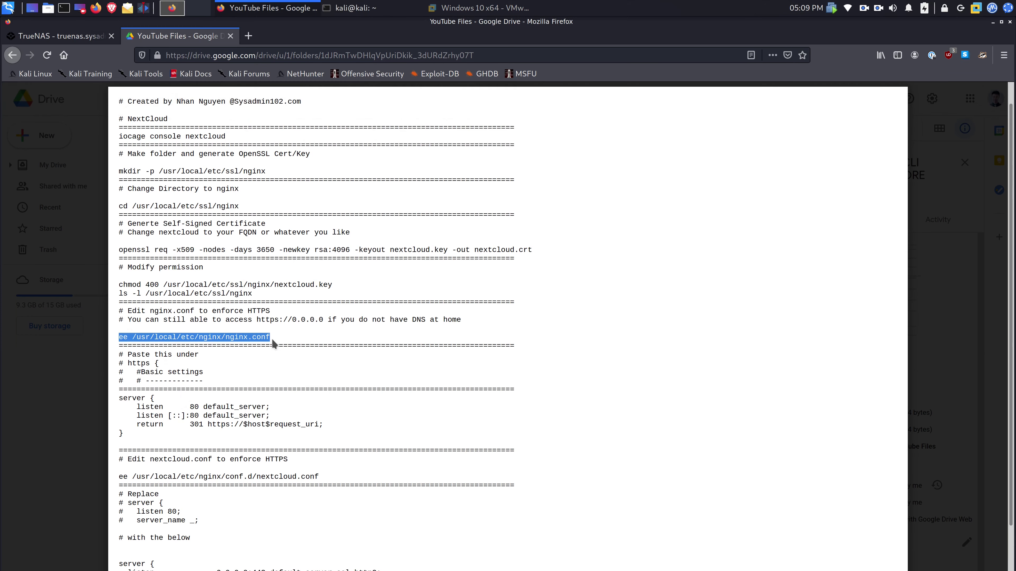
- Open nginx.conf in ee and move to line 18 below Basic settings
{"action": "key", "text": "alt+Tab"}
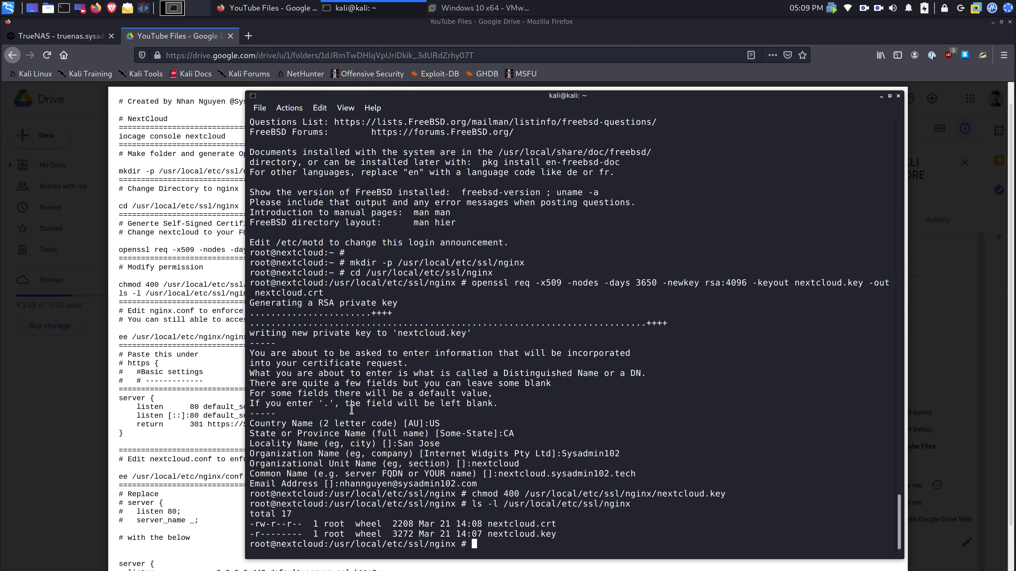
{"action": "key", "text": "ctrl+shift+v"}
{"action": "key", "text": "Return"}
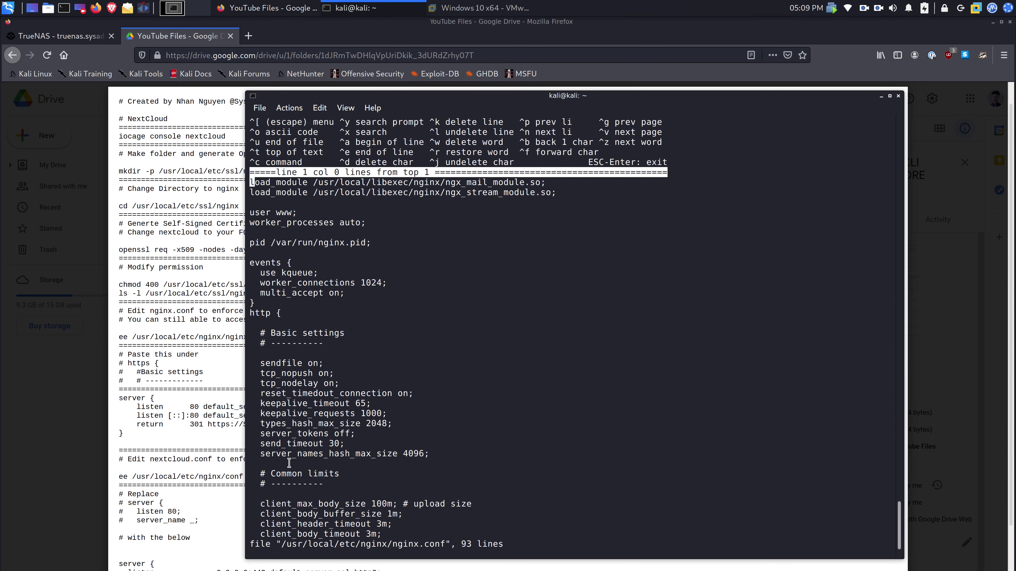
{"action": "key", "text": "Down"}
{"action": "key", "text": "Down"}
{"action": "key", "text": "Down"}
{"action": "key", "text": "Down"}
{"action": "key", "text": "Down"}
{"action": "key", "text": "Down"}
{"action": "key", "text": "Down"}
{"action": "key", "text": "Down"}
{"action": "key", "text": "Down"}
{"action": "key", "text": "Down"}
{"action": "key", "text": "Down"}
{"action": "key", "text": "Down"}
{"action": "key", "text": "Down"}
{"action": "key", "text": "Down"}
{"action": "key", "text": "Down"}
{"action": "key", "text": "Down"}
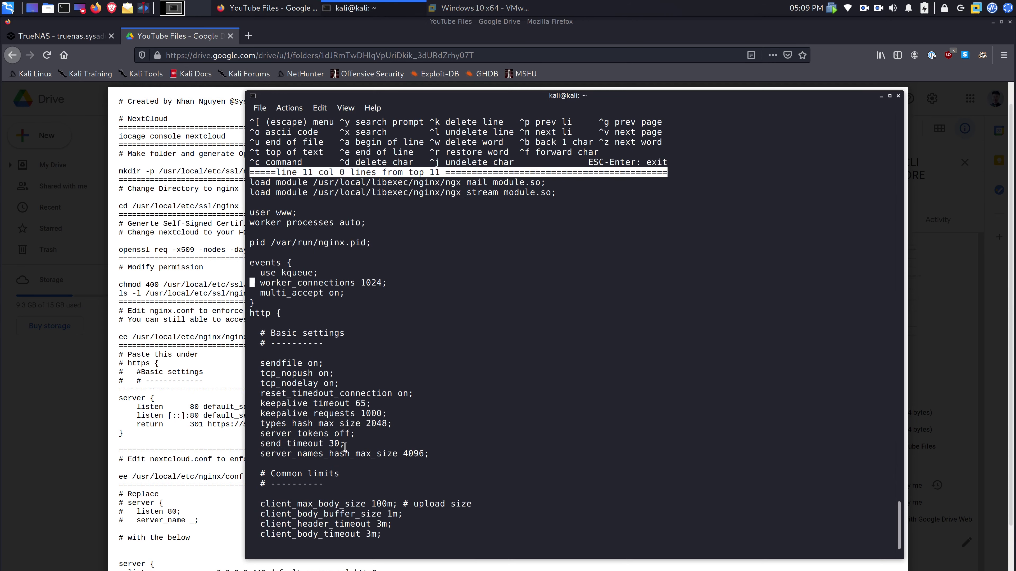
{"action": "key", "text": "Down"}
- Paste the port-80 server block that redirects HTTP to HTTPS, then choose to leave the editor
{"action": "left_click", "coordinate": [176, 419]}
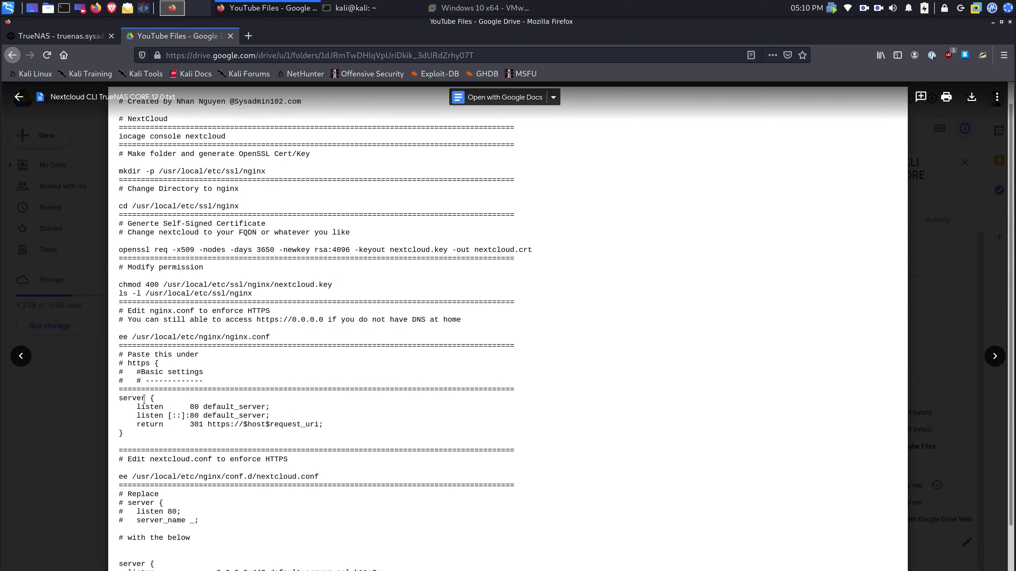
{"action": "left_click_drag", "start_coordinate": [123, 398], "coordinate": [137, 434]}
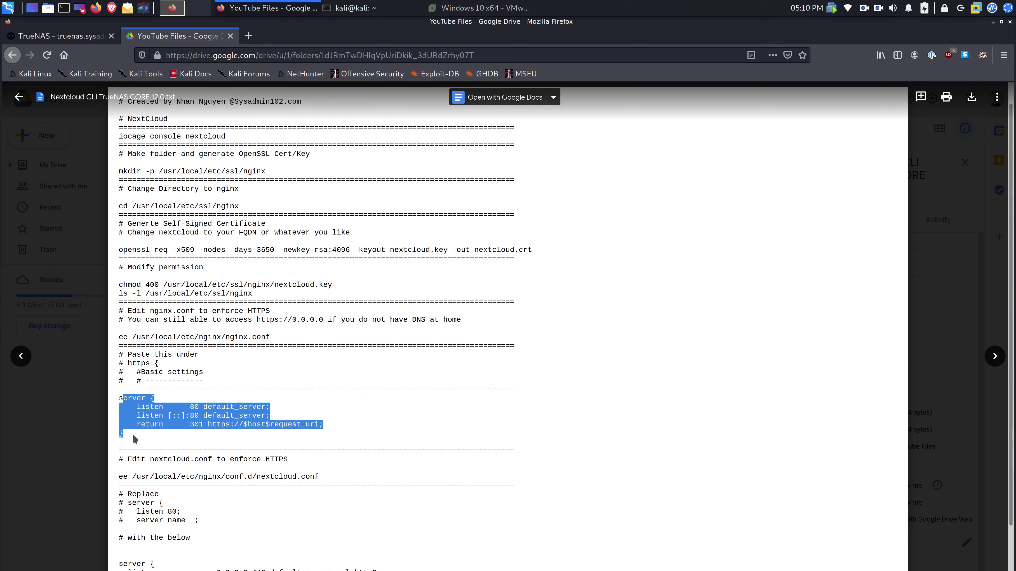
{"action": "left_click", "coordinate": [127, 400]}
{"action": "left_click_drag", "start_coordinate": [120, 399], "coordinate": [130, 432]}
{"action": "key", "text": "ctrl+c"}
{"action": "key", "text": "alt+Tab"}
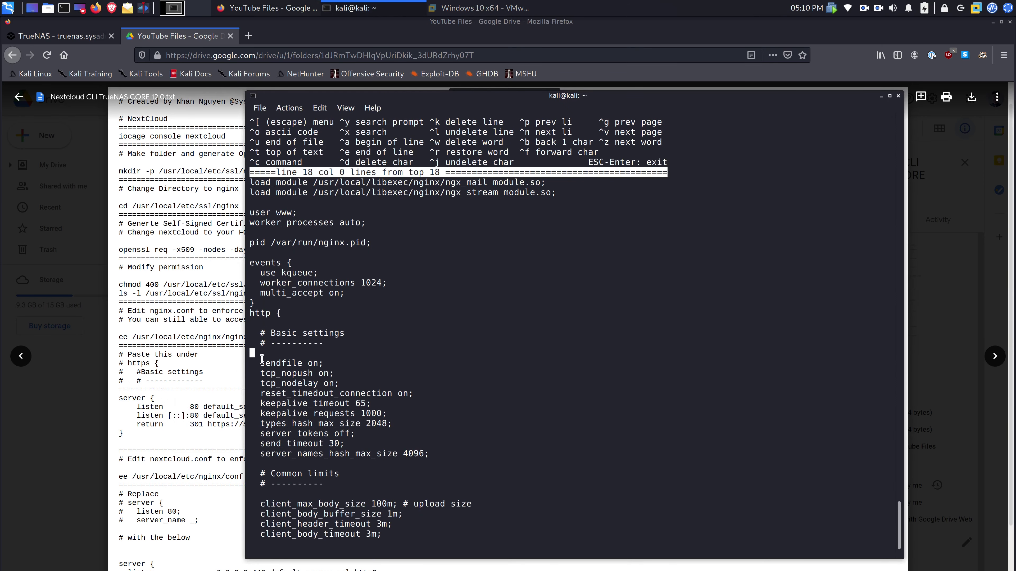
{"action": "key", "text": "ctrl+shift+v"}
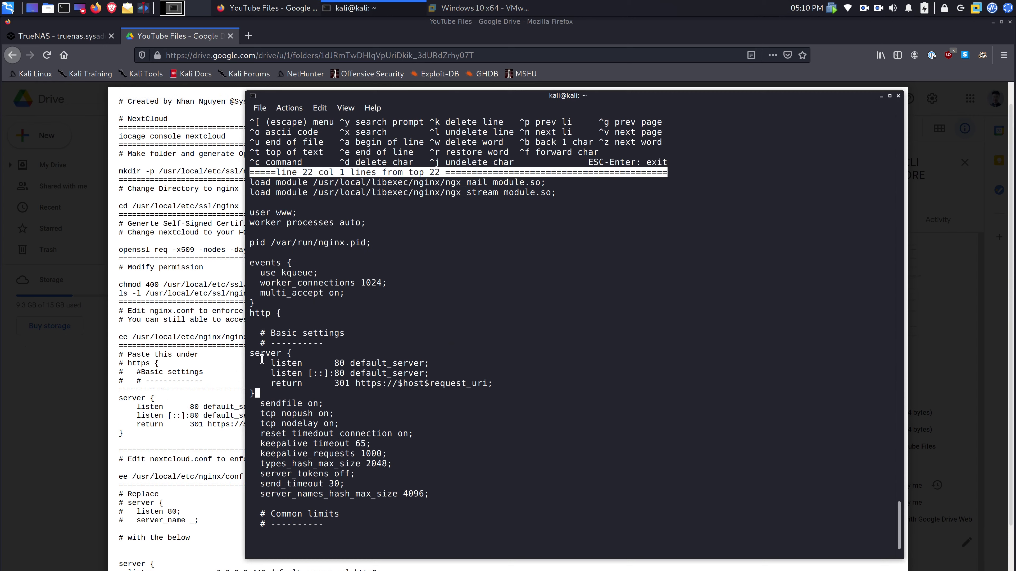
{"action": "key", "text": "Escape"}
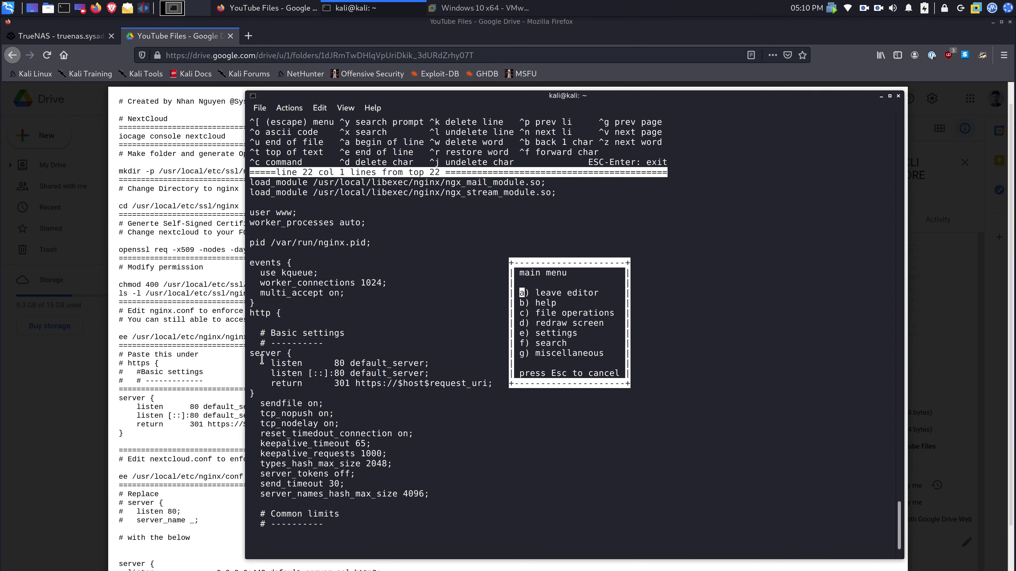
{"action": "key", "text": "a"}
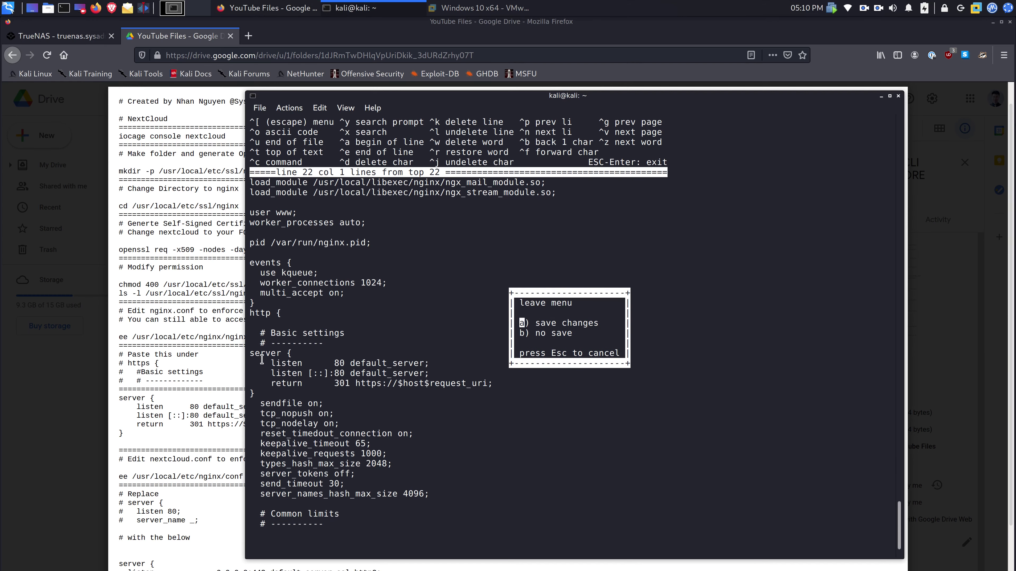
- Save nginx.conf and open nextcloud.conf in ee
{"action": "key", "text": "a"}
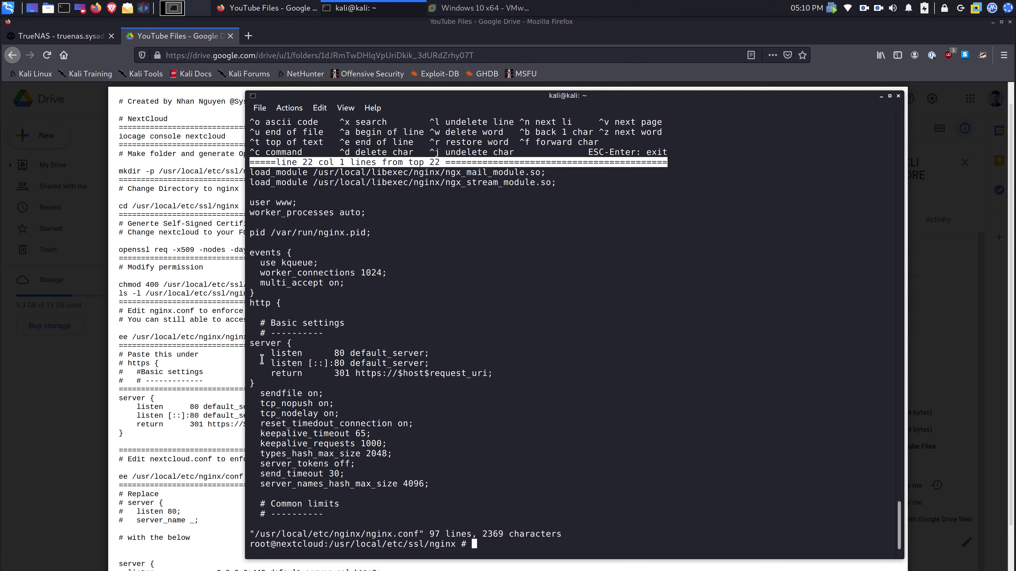
{"action": "left_click", "coordinate": [160, 395]}
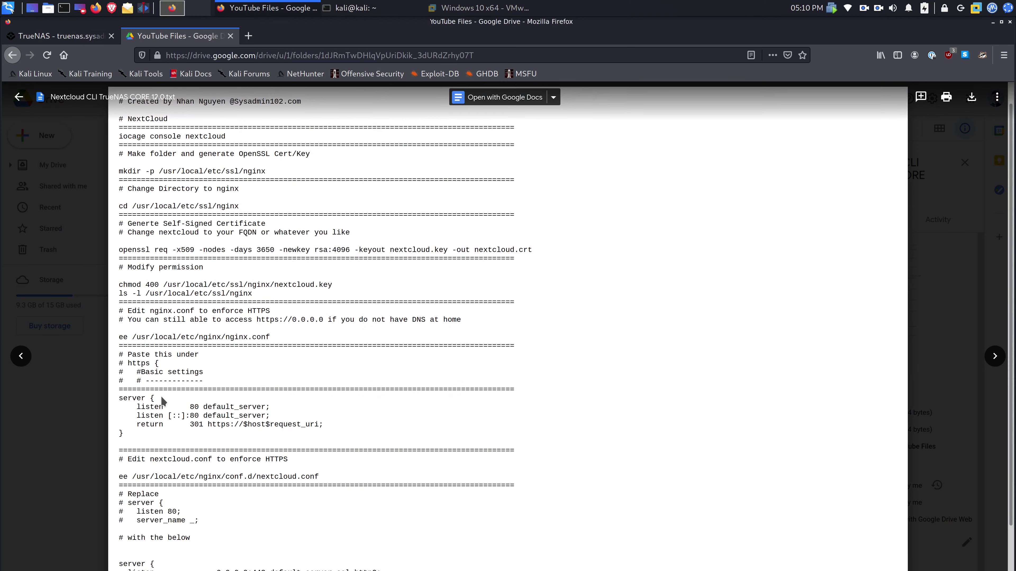
{"action": "scroll", "coordinate": [161, 395], "scroll_direction": "down", "scroll_amount": 3}
{"action": "scroll", "coordinate": [162, 388], "scroll_direction": "down", "scroll_amount": 1}
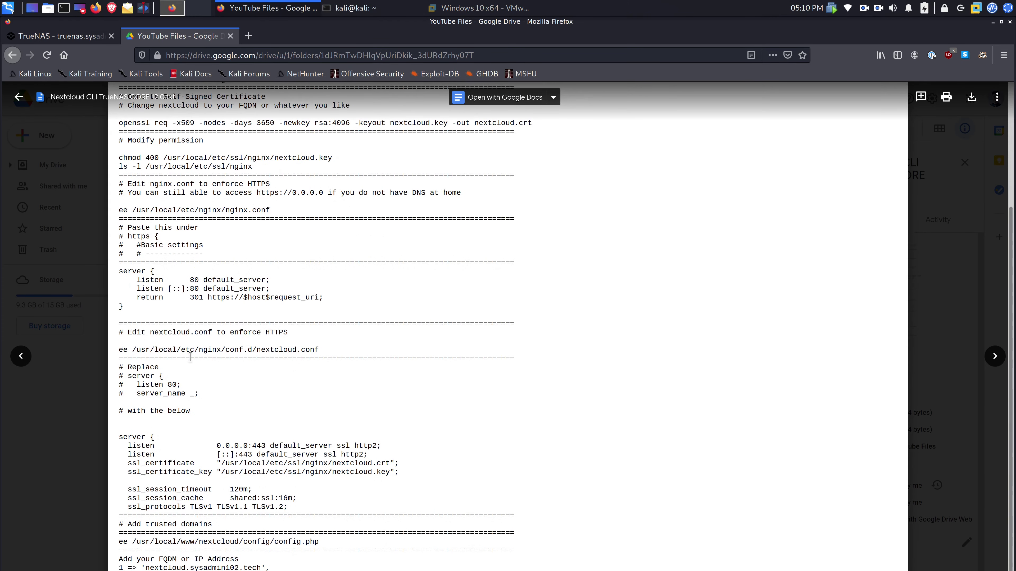
{"action": "left_click_drag", "start_coordinate": [120, 349], "coordinate": [317, 351]}
{"action": "key", "text": "ctrl+c"}
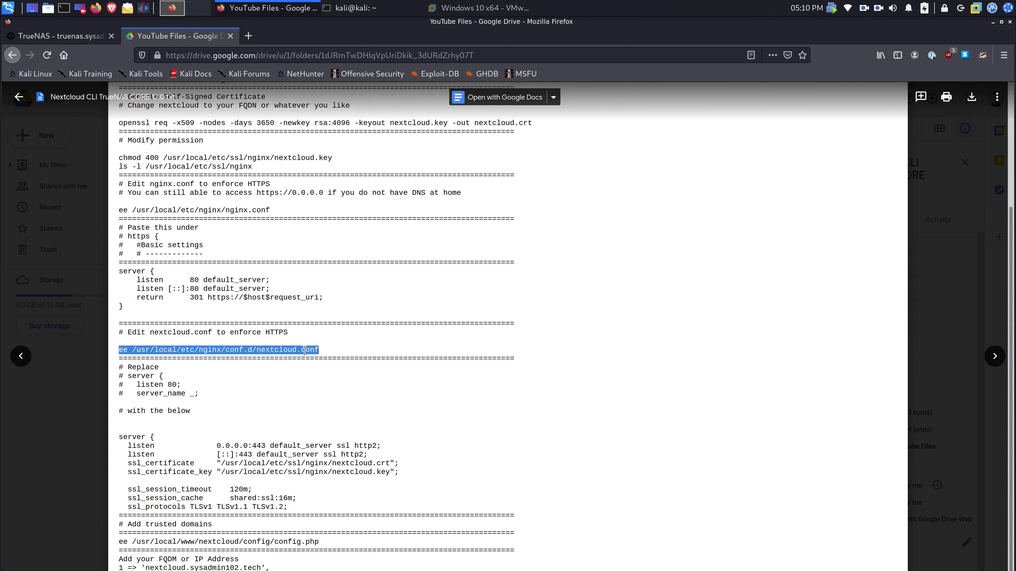
{"action": "key", "text": "alt+Tab"}
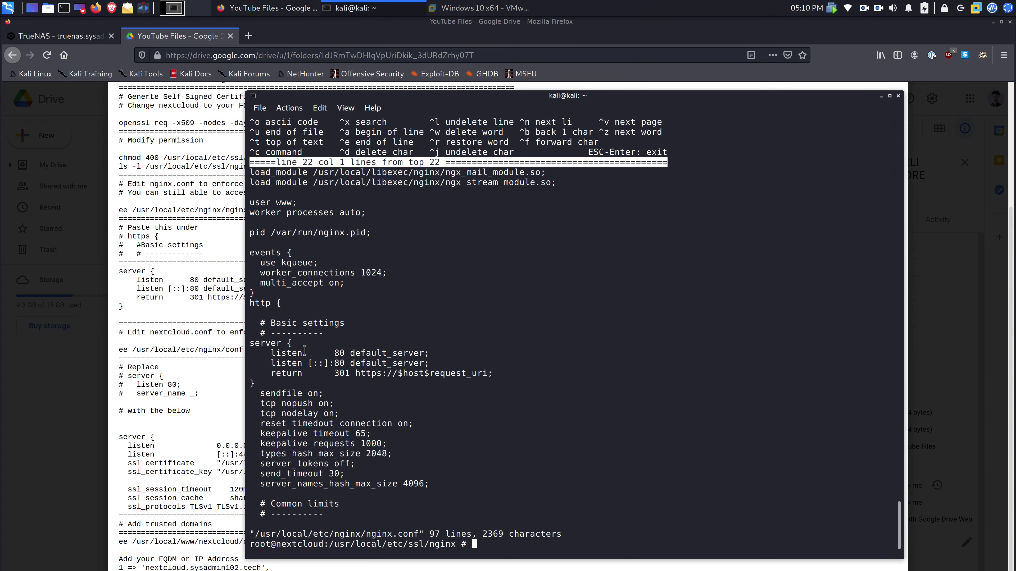
{"action": "middle_click", "coordinate": [304, 351]}
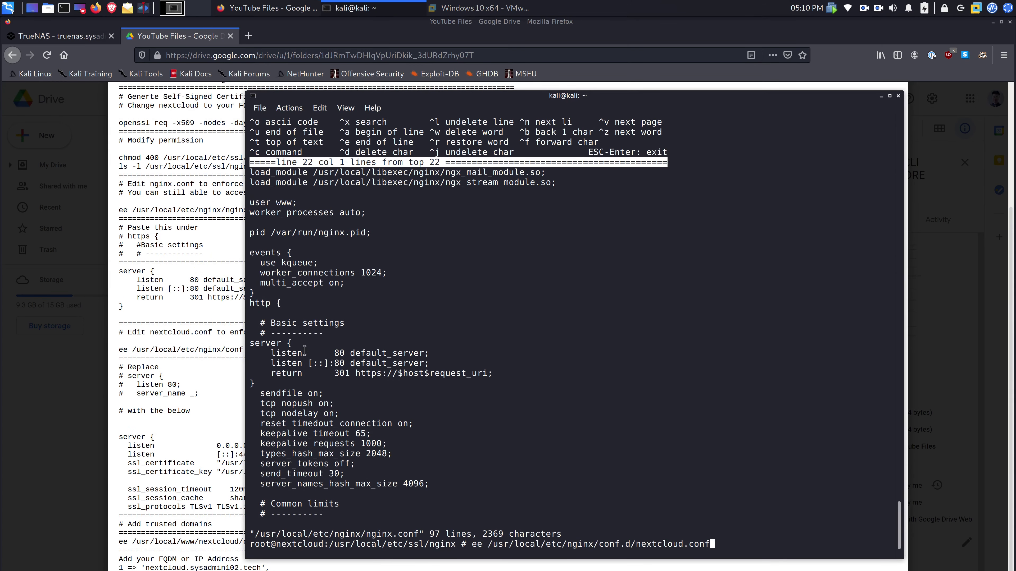
{"action": "key", "text": "Return"}
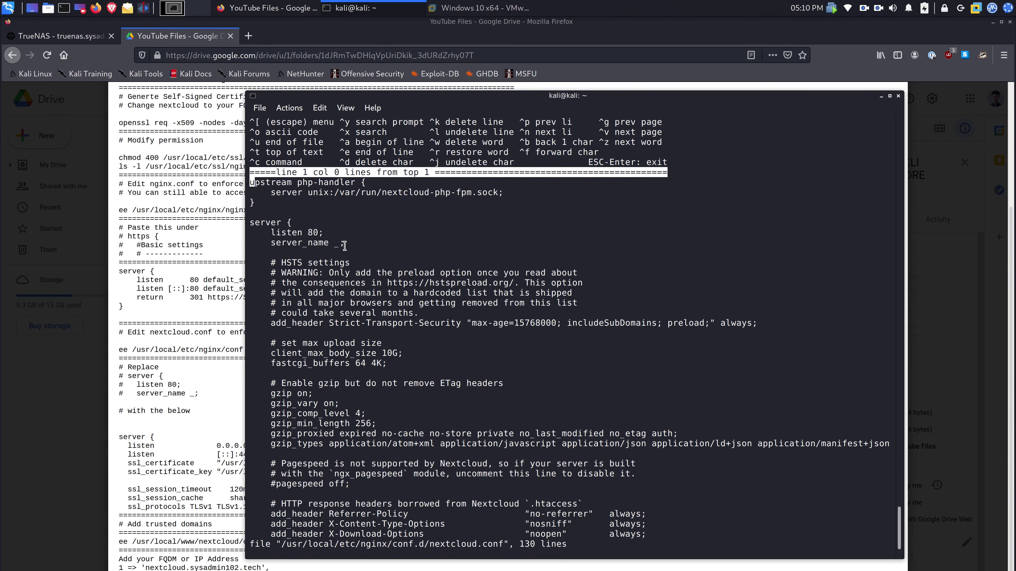
- Delete the old server {, listen 80 and server_name _; lines
{"action": "key", "text": "Down"}
{"action": "key", "text": "Down"}
{"action": "key", "text": "Down"}
{"action": "key", "text": "Down"}
{"action": "key", "text": "Down"}
{"action": "key", "text": "Down"}
{"action": "key", "text": "Down"}
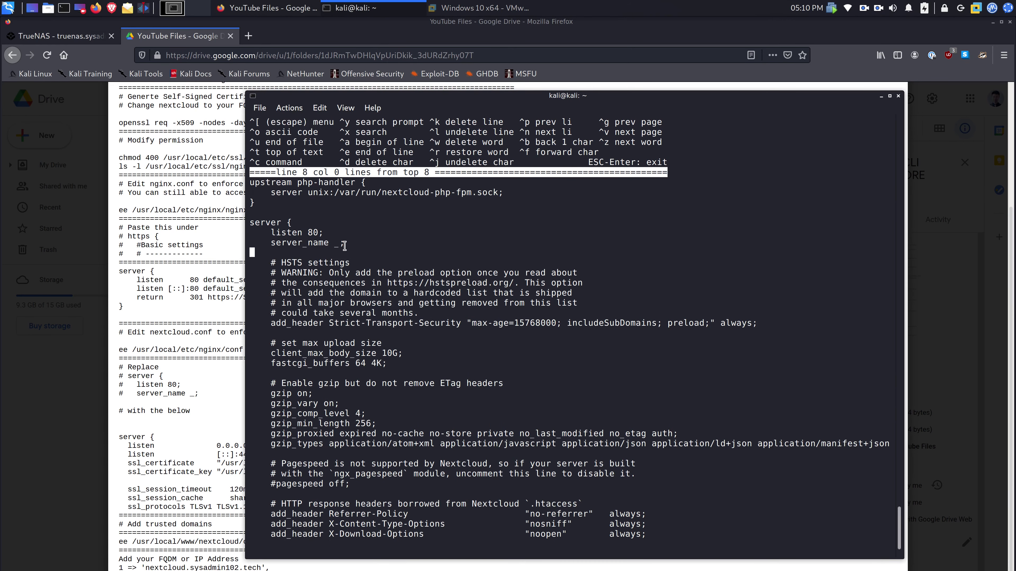
{"action": "key", "text": "BackSpace"}
{"action": "key", "text": "BackSpace"}
{"action": "key", "text": "BackSpace"}
{"action": "key", "text": "BackSpace"}
{"action": "key", "text": "BackSpace"}
{"action": "key", "text": "BackSpace"}
{"action": "key", "text": "BackSpace"}
{"action": "key", "text": "BackSpace"}
{"action": "key", "text": "BackSpace"}
{"action": "key", "text": "BackSpace"}
{"action": "key", "text": "BackSpace"}
{"action": "key", "text": "BackSpace"}
{"action": "key", "text": "BackSpace"}
{"action": "key", "text": "BackSpace"}
{"action": "key", "text": "BackSpace"}
{"action": "key", "text": "BackSpace"}
{"action": "key", "text": "BackSpace"}
{"action": "key", "text": "BackSpace"}
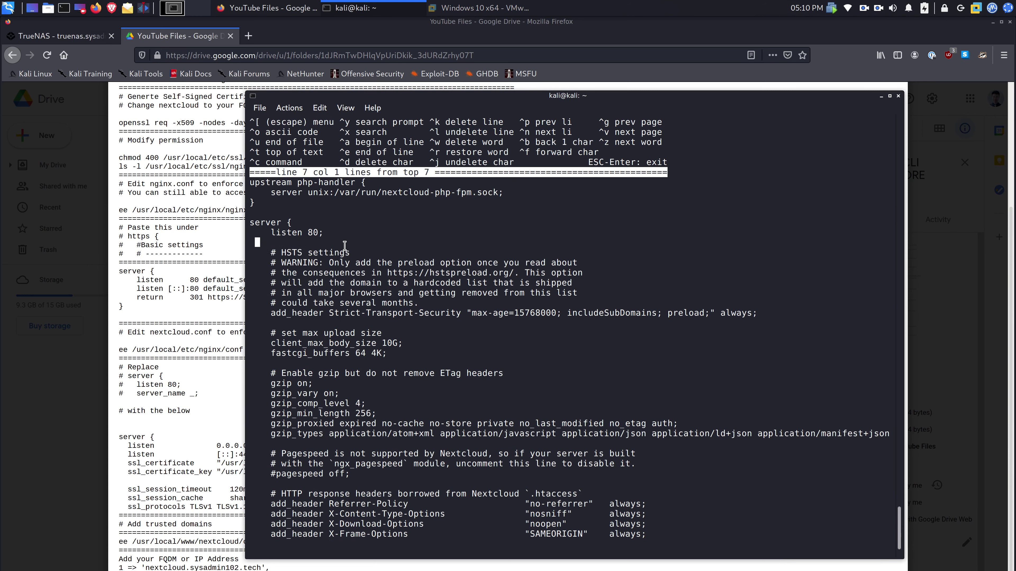
{"action": "key", "text": "BackSpace"}
{"action": "key", "text": "BackSpace"}
{"action": "key", "text": "BackSpace"}
{"action": "key", "text": "BackSpace"}
{"action": "key", "text": "BackSpace"}
{"action": "key", "text": "BackSpace"}
{"action": "key", "text": "BackSpace"}
{"action": "key", "text": "BackSpace"}
{"action": "key", "text": "BackSpace"}
{"action": "key", "text": "BackSpace"}
{"action": "key", "text": "BackSpace"}
{"action": "key", "text": "BackSpace"}
{"action": "key", "text": "BackSpace"}
{"action": "key", "text": "BackSpace"}
{"action": "key", "text": "BackSpace"}
{"action": "key", "text": "BackSpace"}
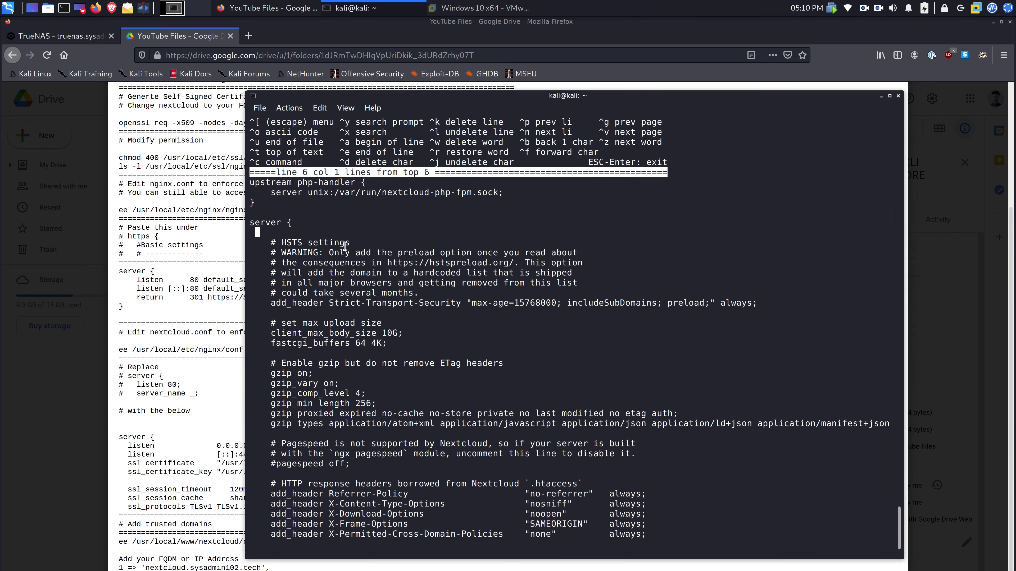
{"action": "key", "text": "BackSpace"}
{"action": "key", "text": "BackSpace"}
{"action": "key", "text": "BackSpace"}
{"action": "key", "text": "BackSpace"}
{"action": "key", "text": "BackSpace"}
{"action": "key", "text": "BackSpace"}
{"action": "key", "text": "BackSpace"}
{"action": "key", "text": "BackSpace"}
{"action": "key", "text": "BackSpace"}
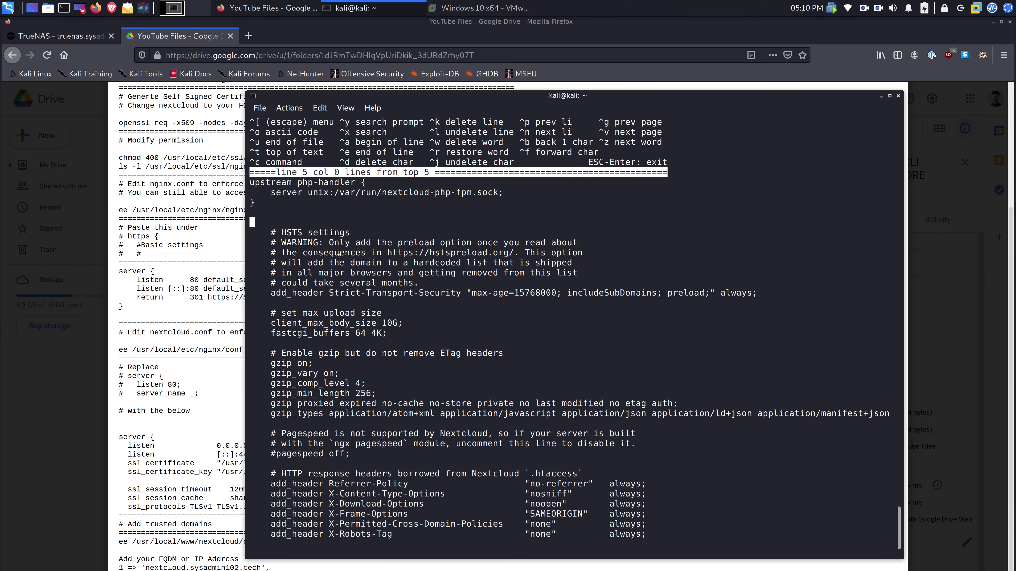
- Paste the 443 SSL server block using nextcloud.crt and nextcloud.key, and save nextcloud.conf
{"action": "left_click", "coordinate": [182, 421]}
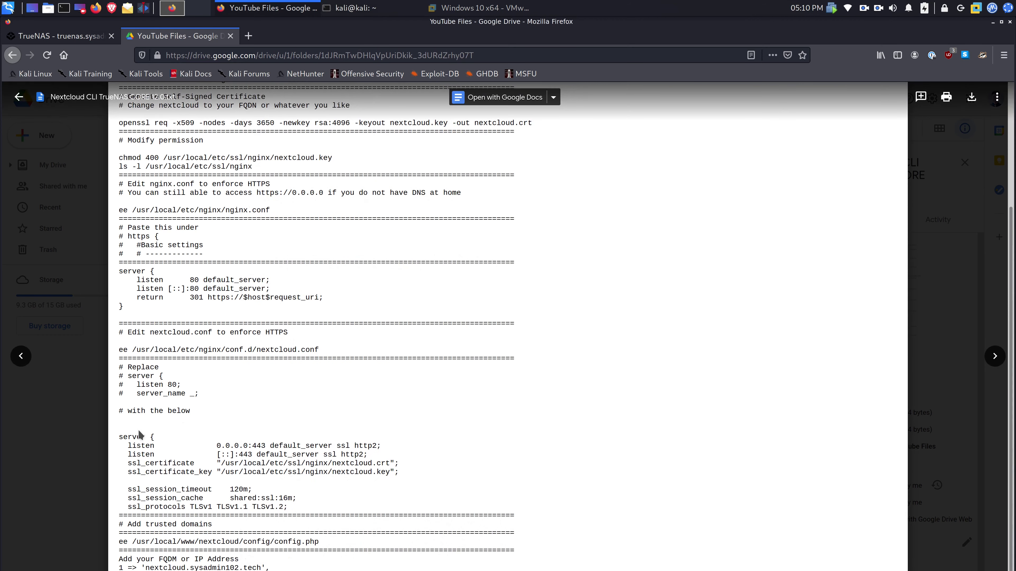
{"action": "left_click_drag", "start_coordinate": [119, 437], "coordinate": [287, 508]}
{"action": "key", "text": "ctrl+c"}
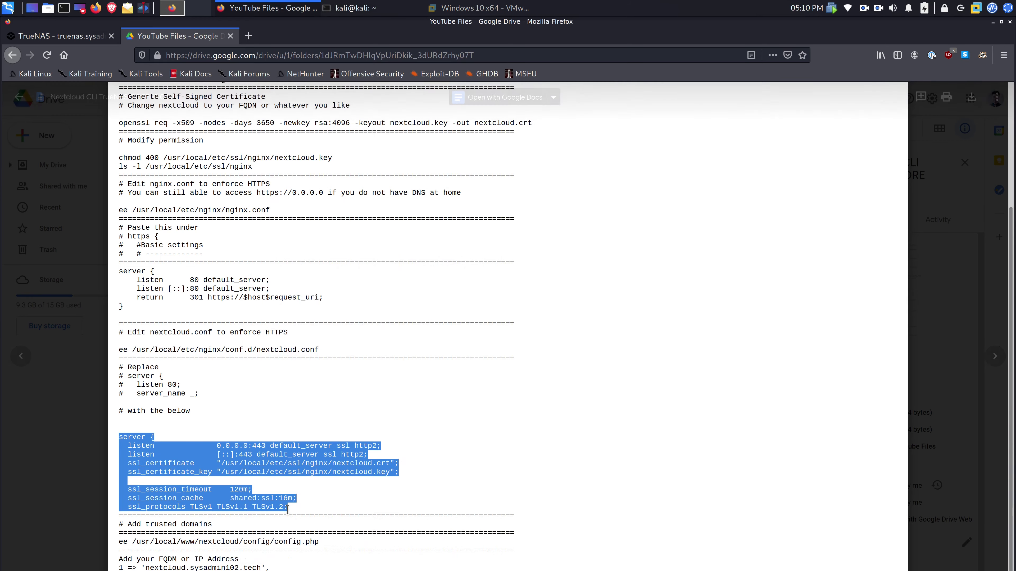
{"action": "key", "text": "alt+Tab"}
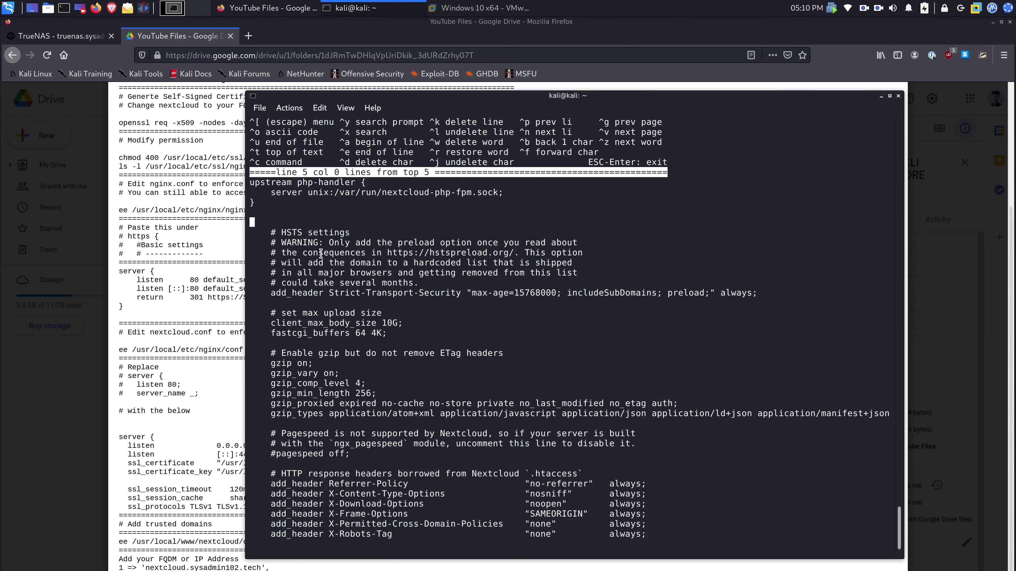
{"action": "key", "text": "ctrl+shift+v"}
{"action": "key", "text": "Return"}
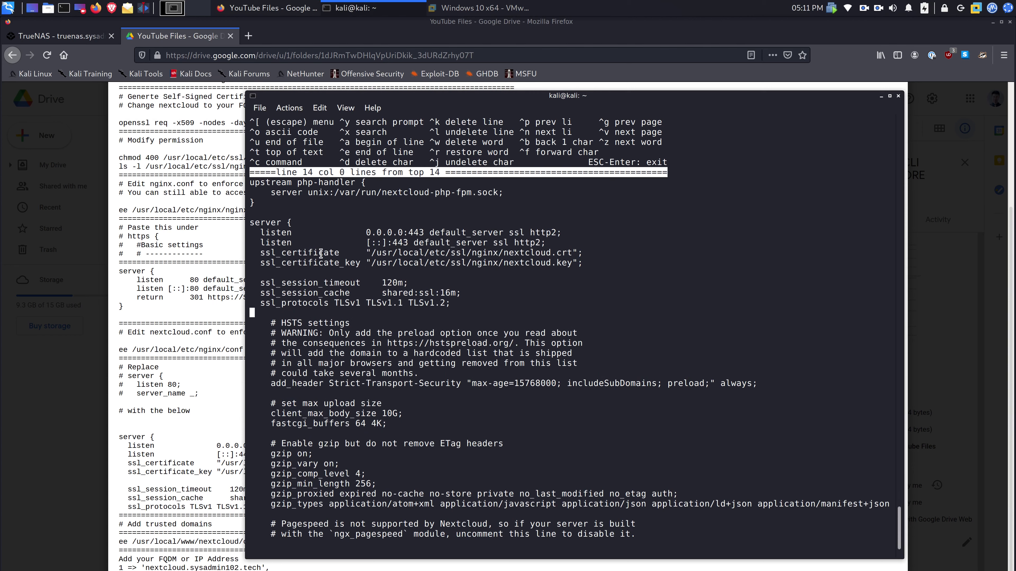
{"action": "key", "text": "Escape"}
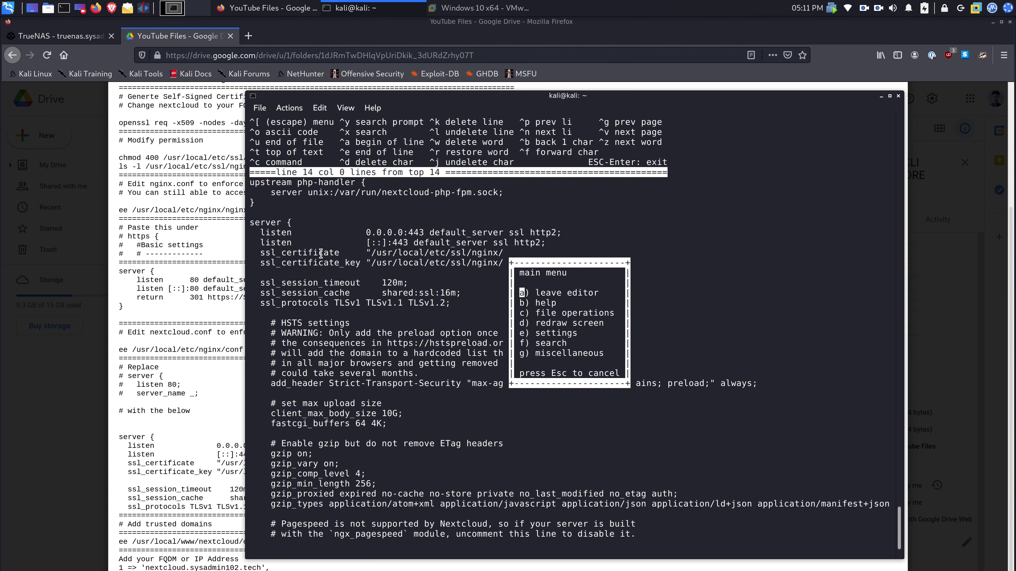
{"action": "key", "text": "Return"}
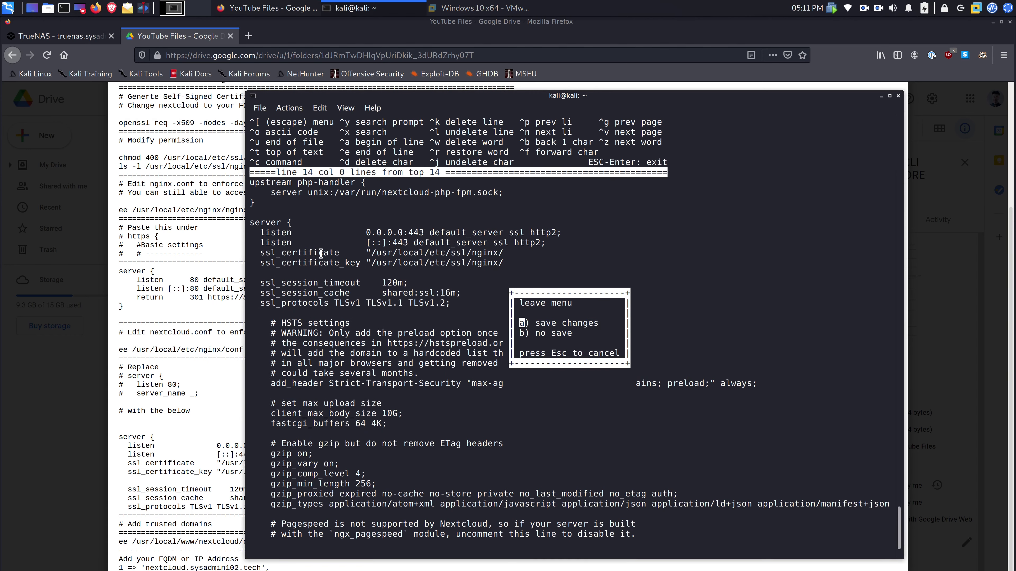
{"action": "key", "text": "Return"}
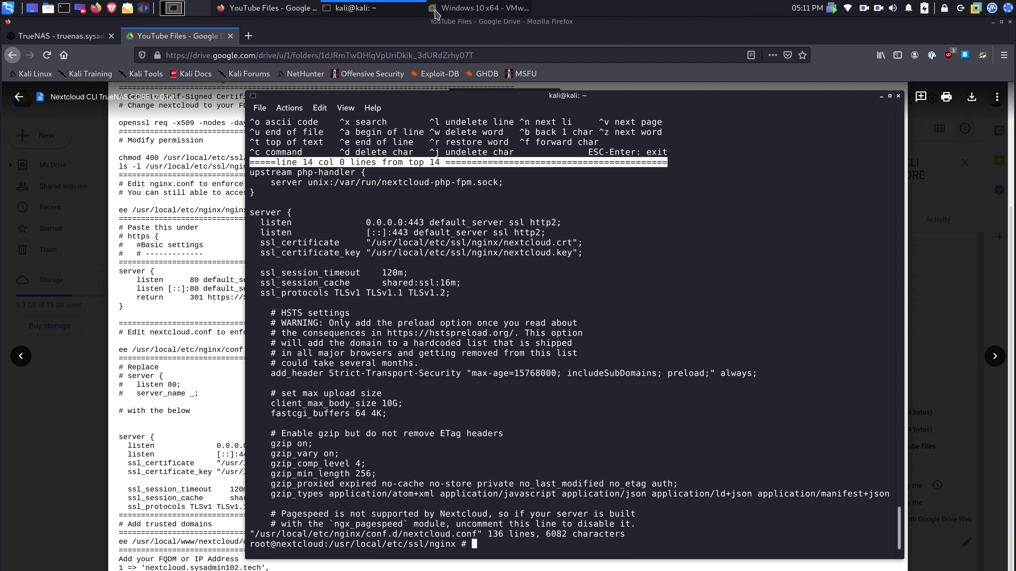
- Dismiss the post-install notes and open Nextcloud to check its connection security
{"action": "left_click", "coordinate": [91, 38]}
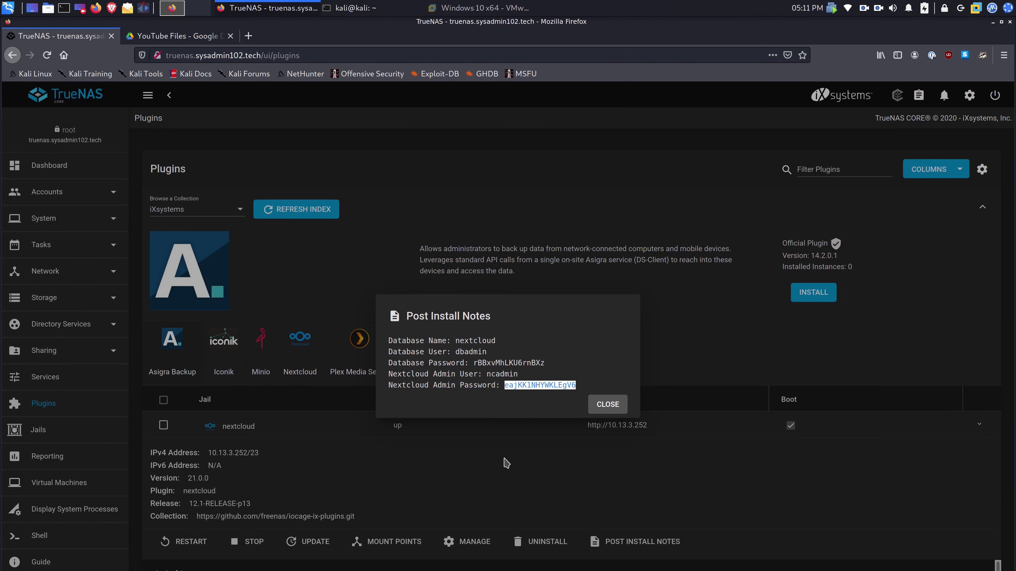
{"action": "left_click", "coordinate": [615, 405]}
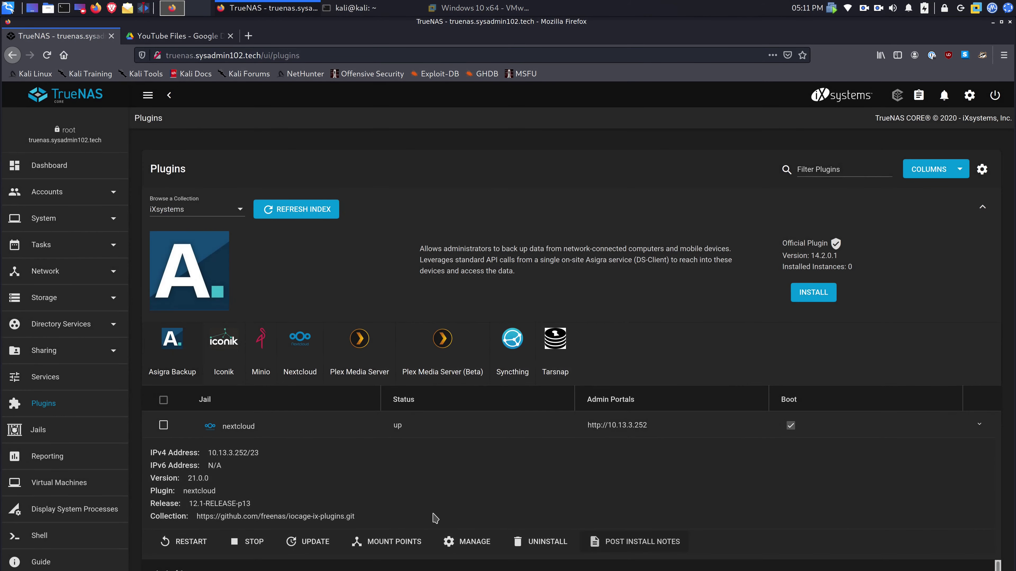
{"action": "left_click", "coordinate": [474, 543]}
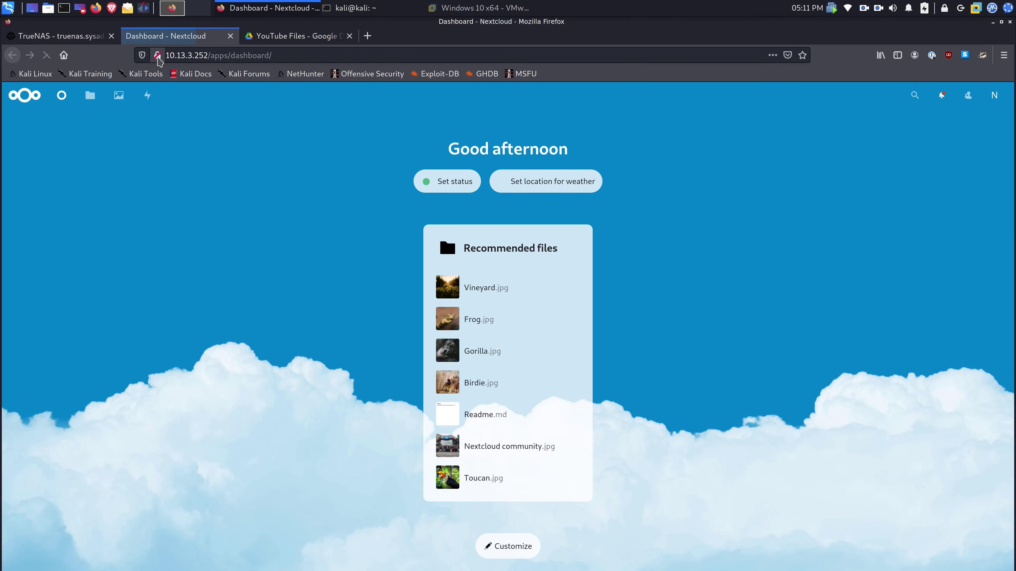
{"action": "left_click", "coordinate": [158, 56]}
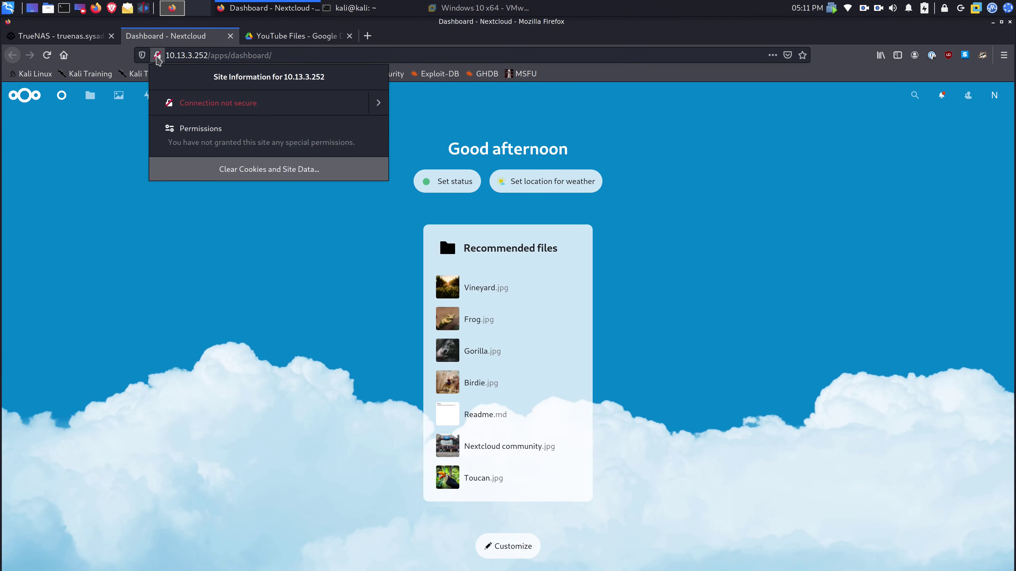
{"action": "left_click", "coordinate": [158, 56]}
{"action": "left_click", "coordinate": [230, 35]}
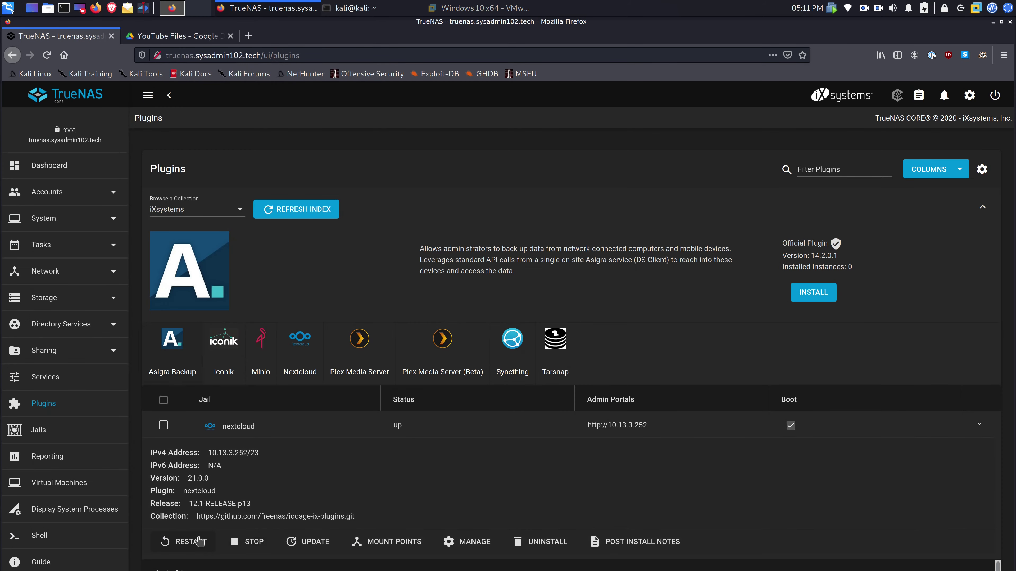
{"action": "left_click", "coordinate": [190, 542]}
{"action": "left_click", "coordinate": [456, 544]}
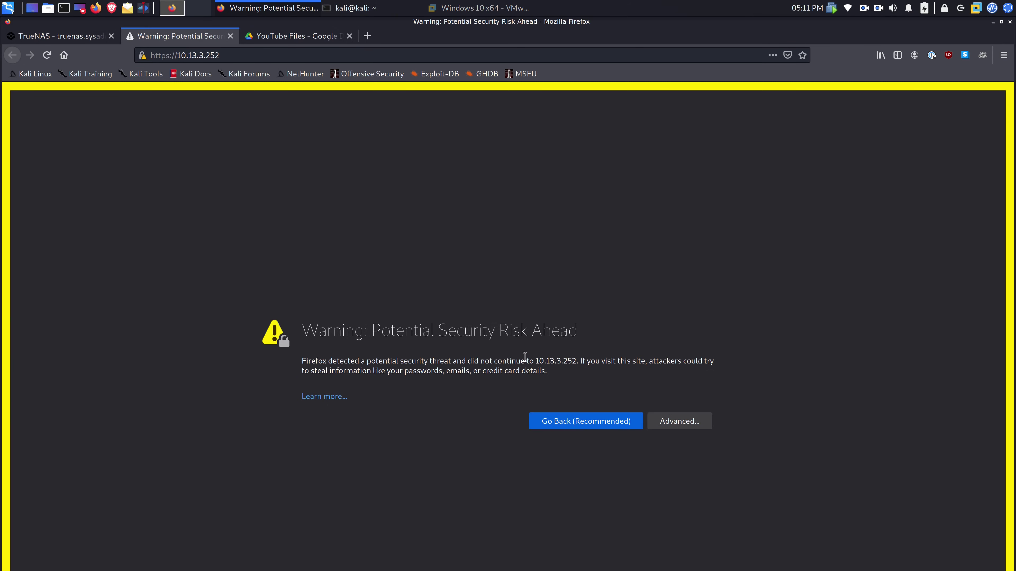
- Accept the self-signed certificate warning for 10.13.3.252 to reach the Nextcloud dashboard
{"action": "left_click", "coordinate": [143, 55]}
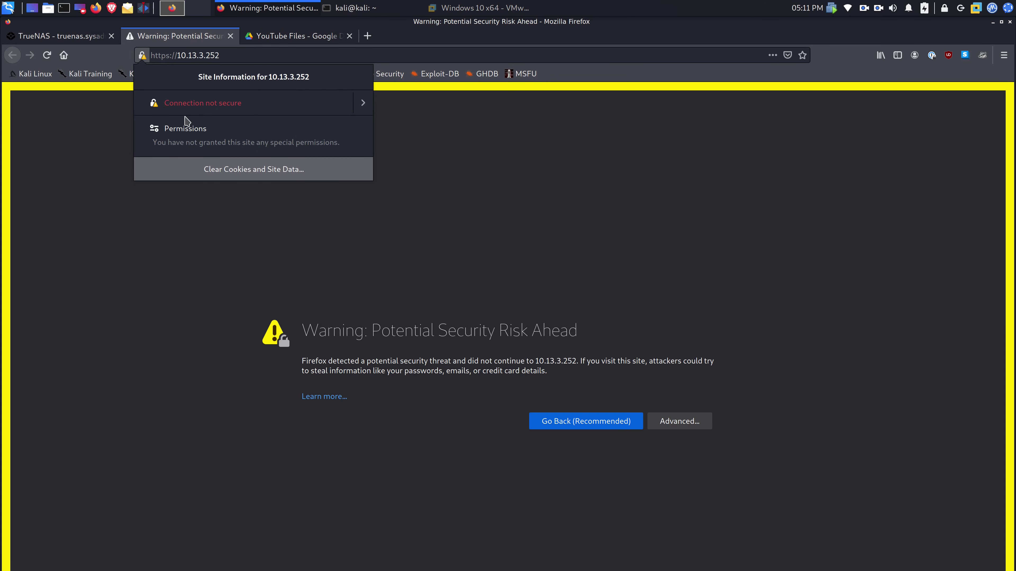
{"action": "left_click", "coordinate": [365, 229]}
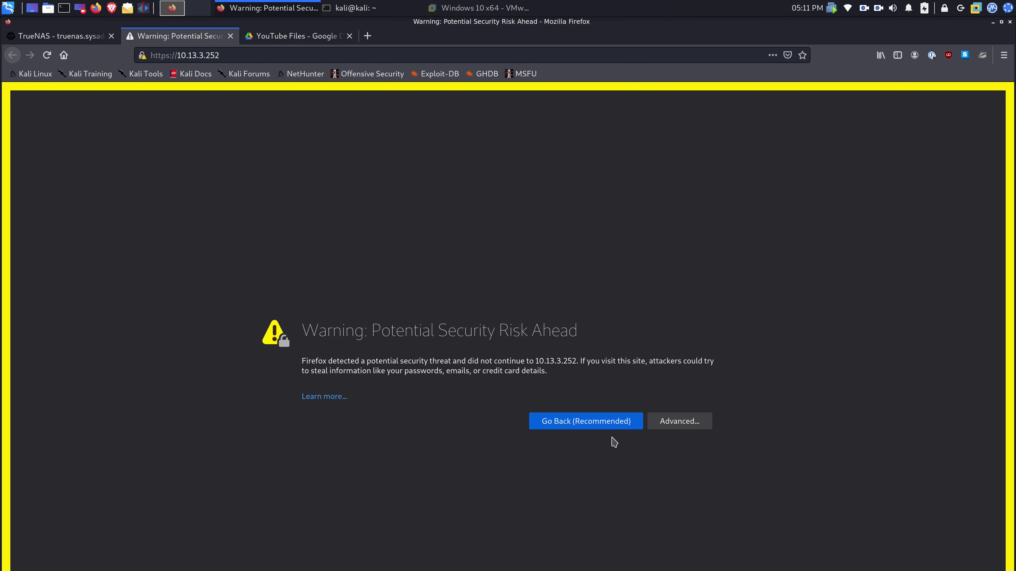
{"action": "left_click", "coordinate": [670, 424]}
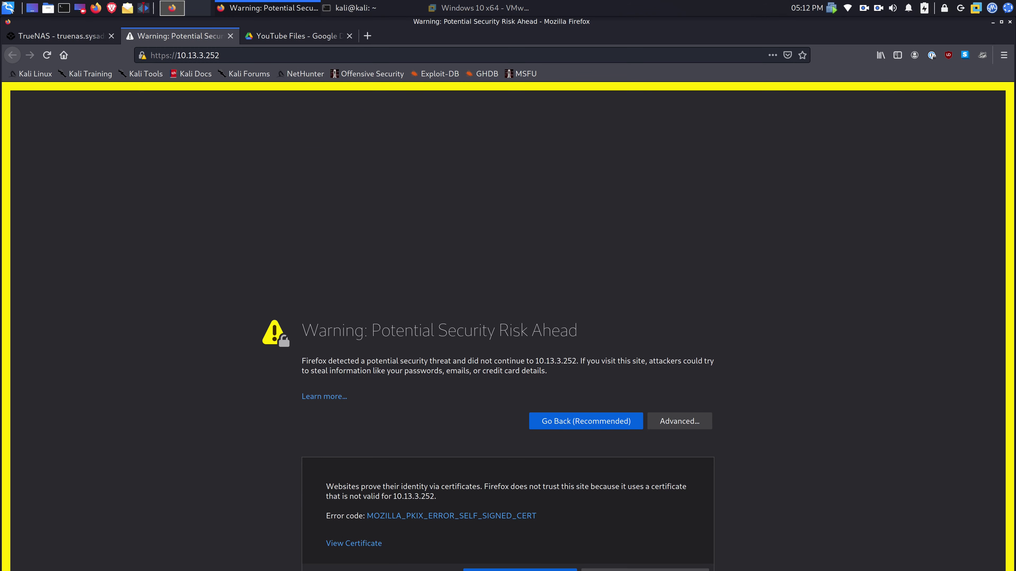
{"action": "left_click", "coordinate": [623, 570]}
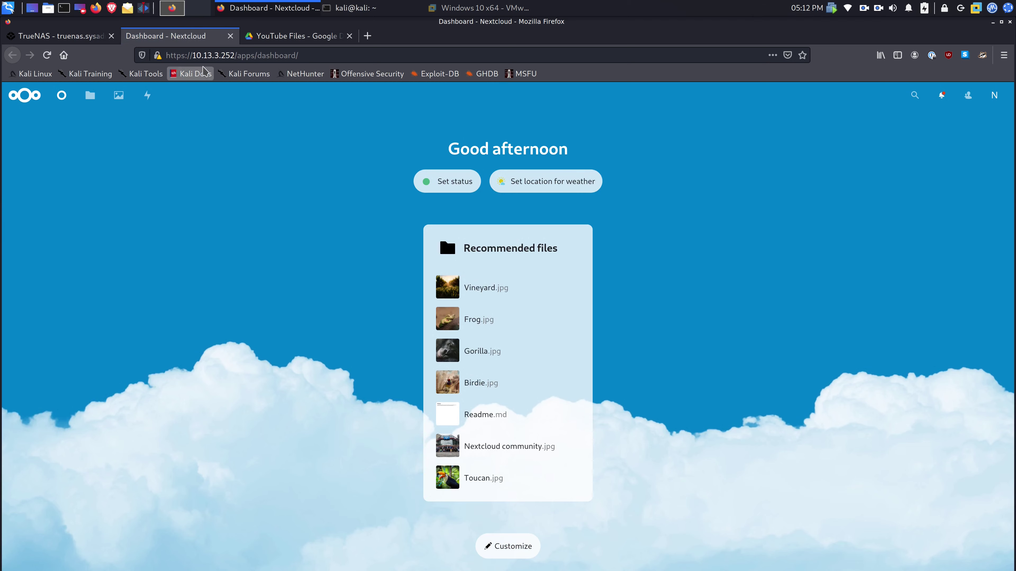
- Confirm the dashboard's HTTPS connection security, then return to the TrueNAS plugins page
{"action": "left_click", "coordinate": [162, 58]}
{"action": "left_click", "coordinate": [162, 58]}
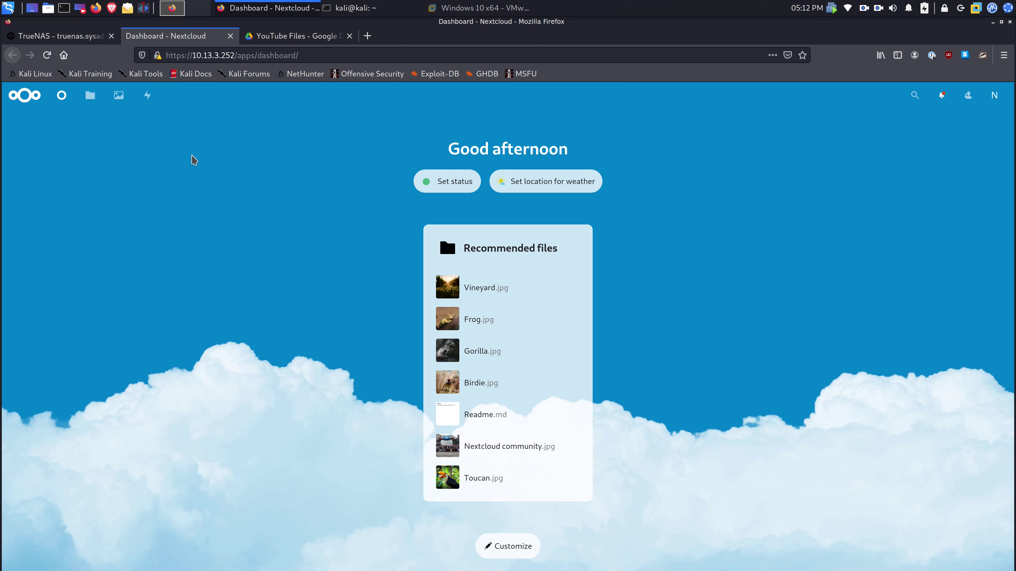
{"action": "left_click", "coordinate": [89, 36]}
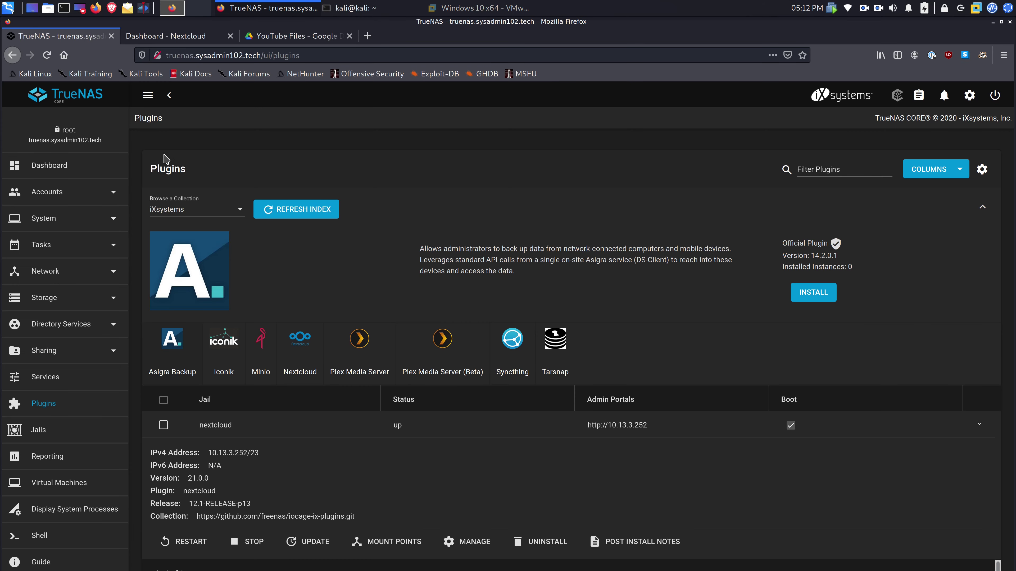